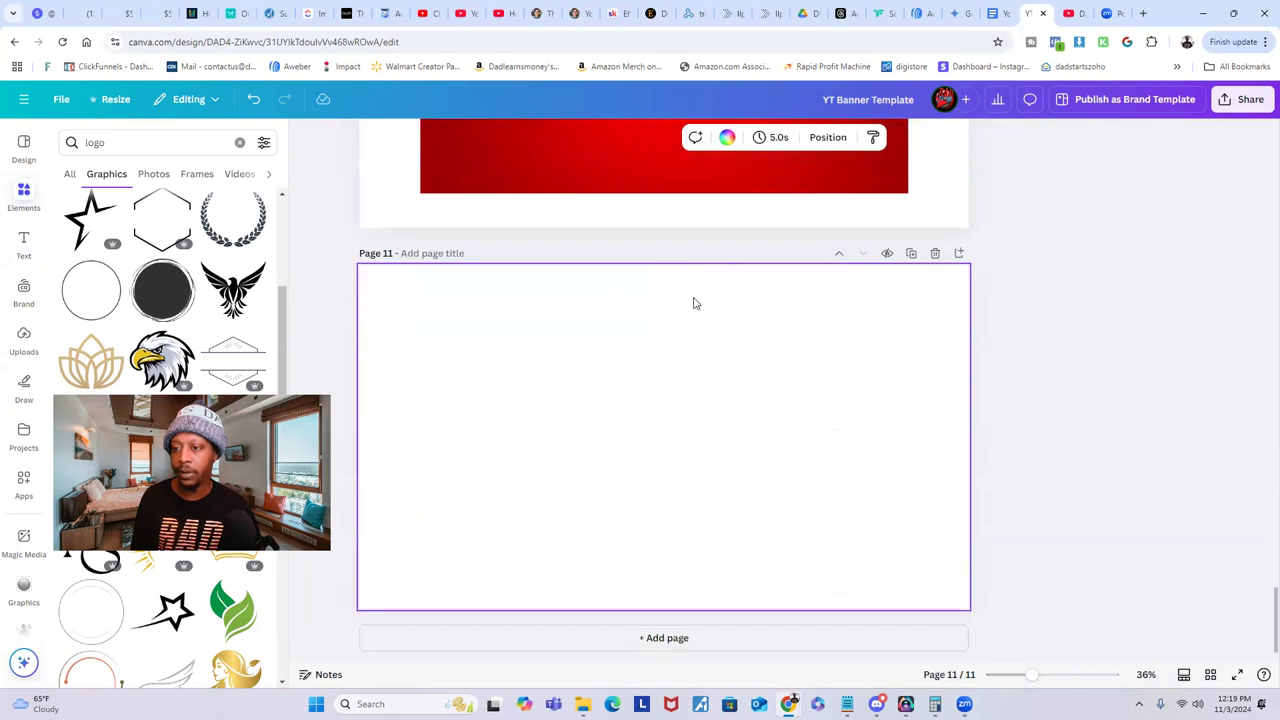
# Move the red banner size guide from page 10 to page 11, and set page 10's dark blue image as its background.
pyautogui.moveTo(677, 277); pyautogui.dragTo(670, 627)
pyautogui.scroll(3, 691, 571)
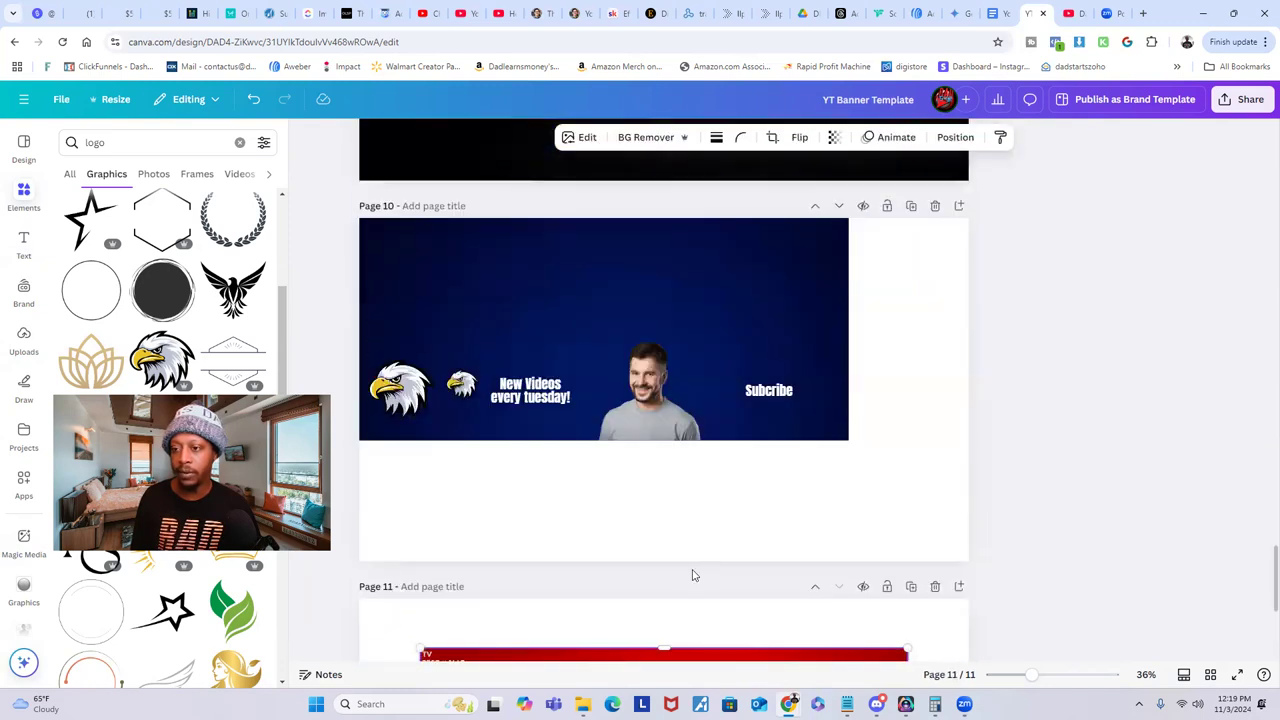
pyautogui.rightClick(685, 287)
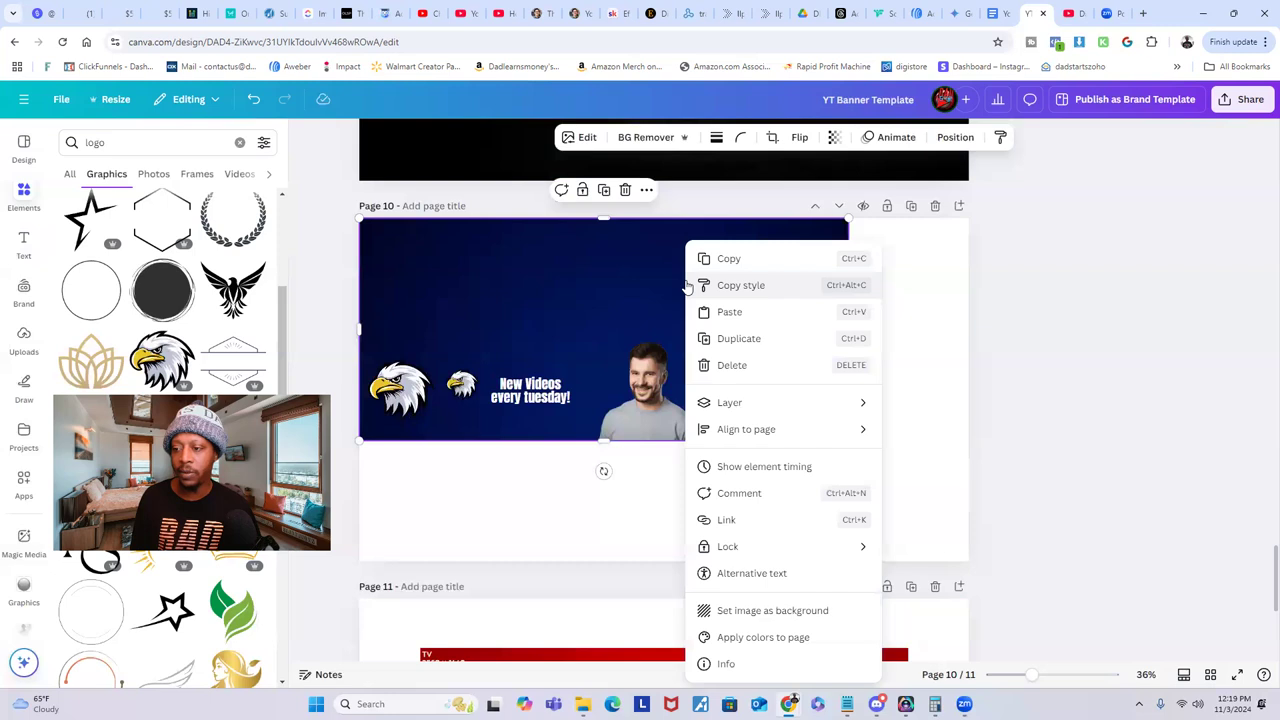
pyautogui.click(750, 612)
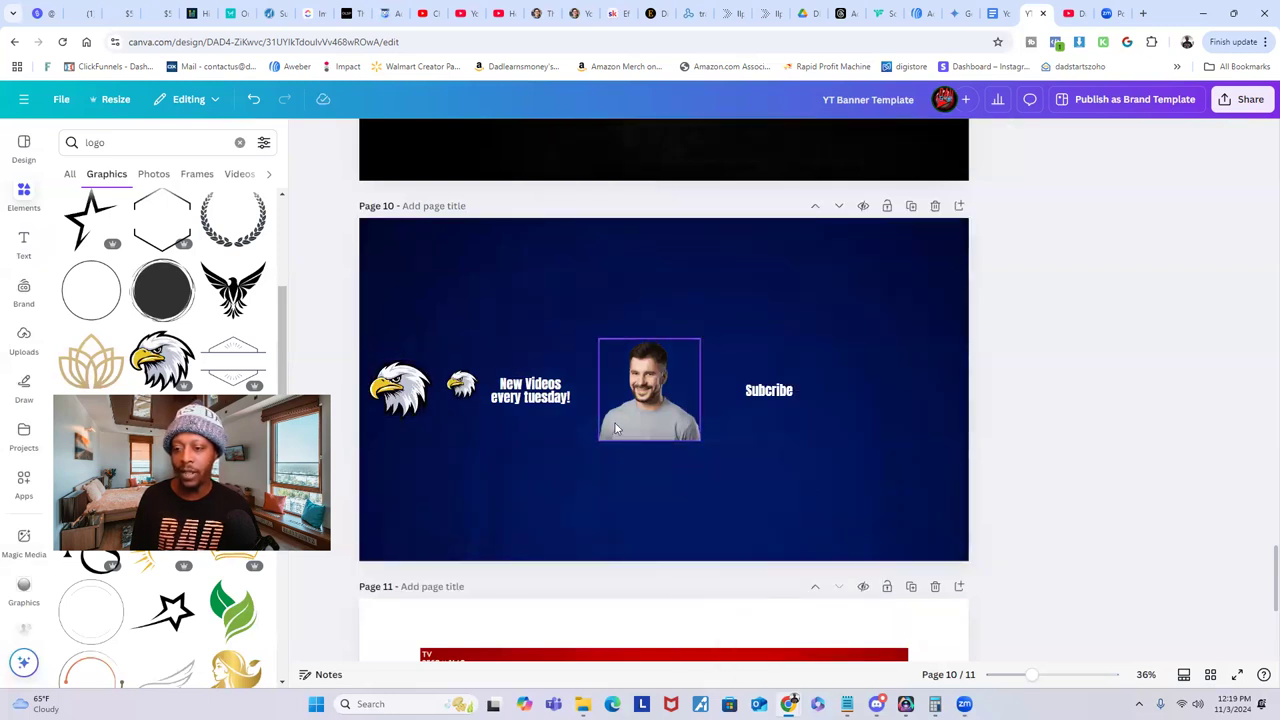
# Download only page 9, the finished Dadlearnsmoney banner, as a PNG.
pyautogui.scroll(3, 656, 417)
pyautogui.scroll(1, 661, 413)
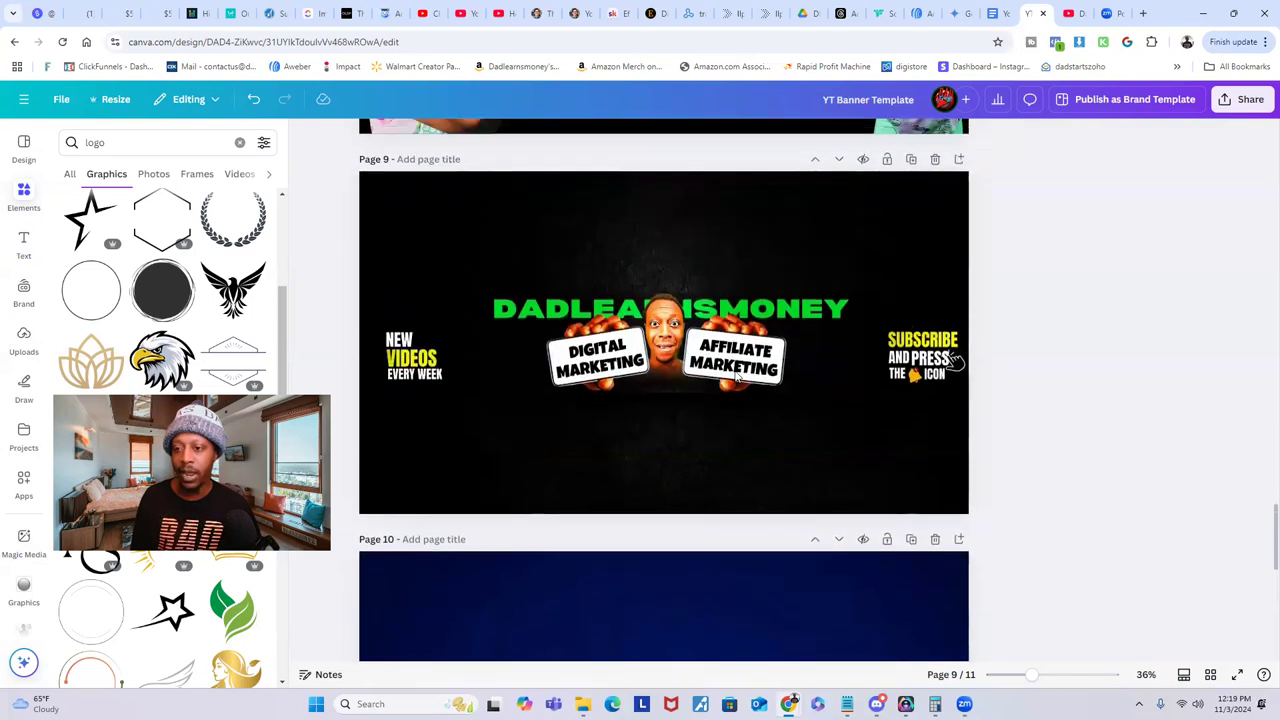
pyautogui.scroll(-1, 688, 366)
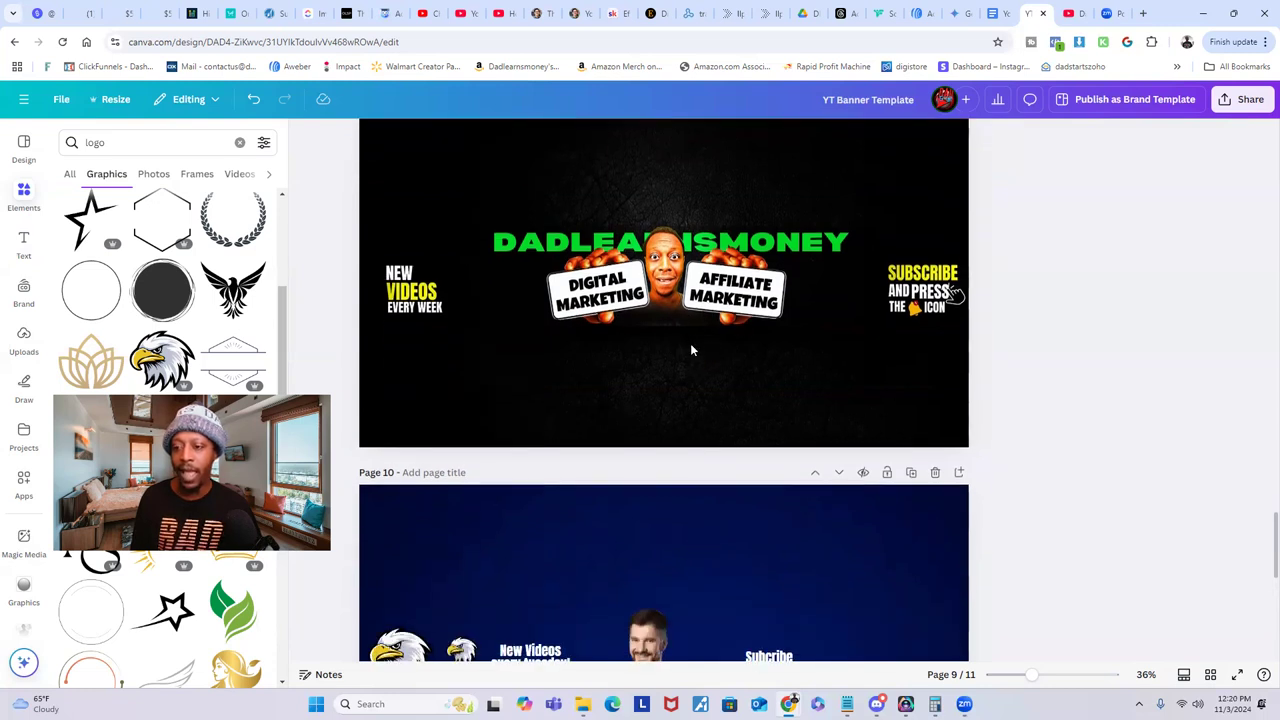
pyautogui.scroll(2, 796, 351)
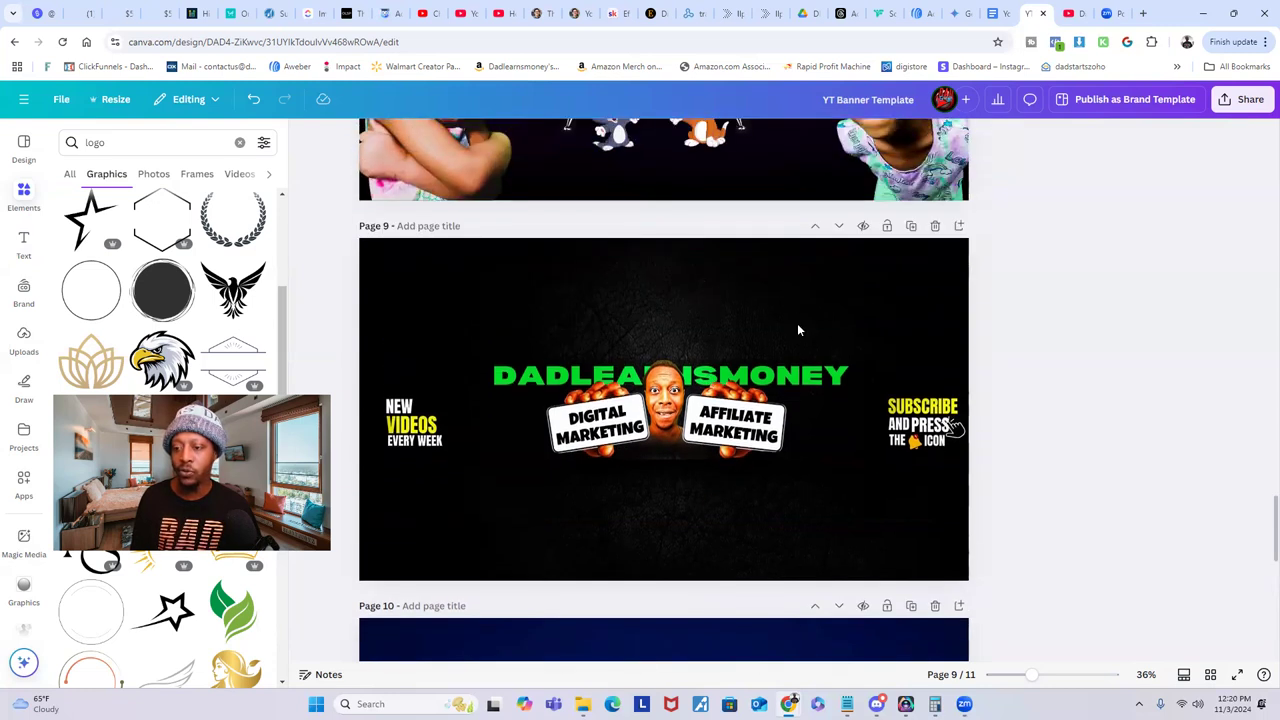
pyautogui.scroll(-1, 446, 337)
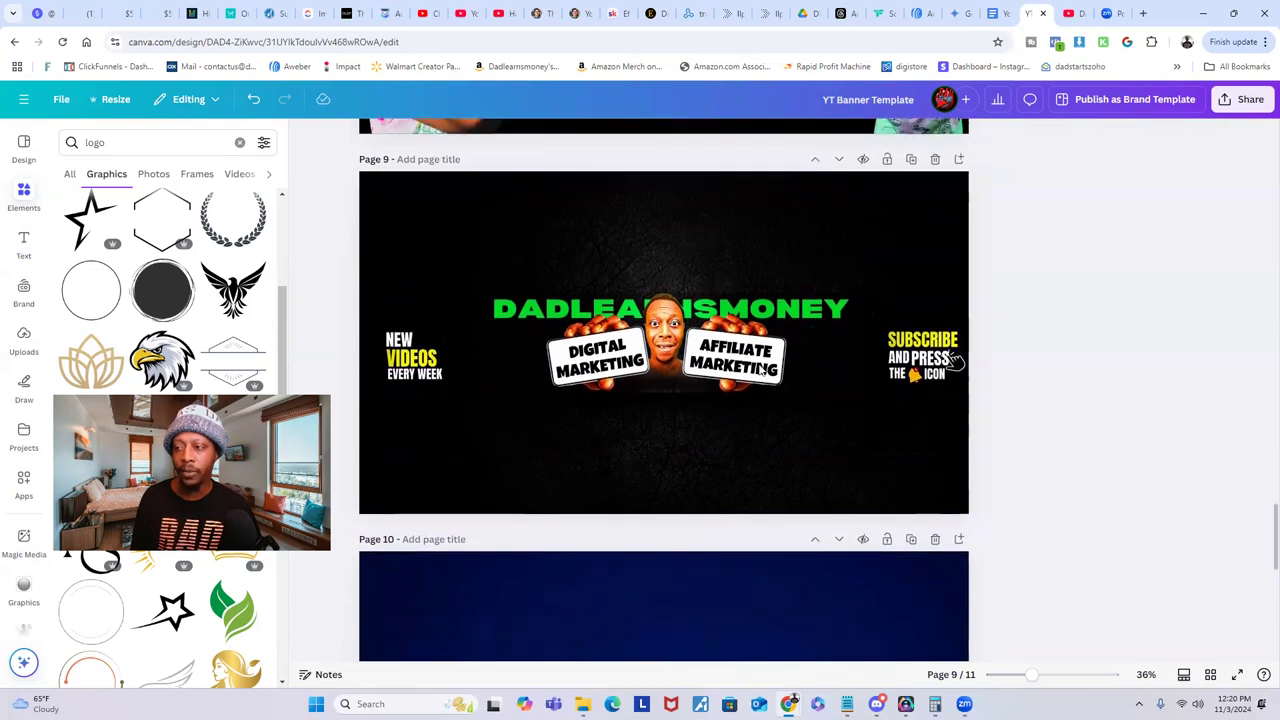
pyautogui.click(1236, 100)
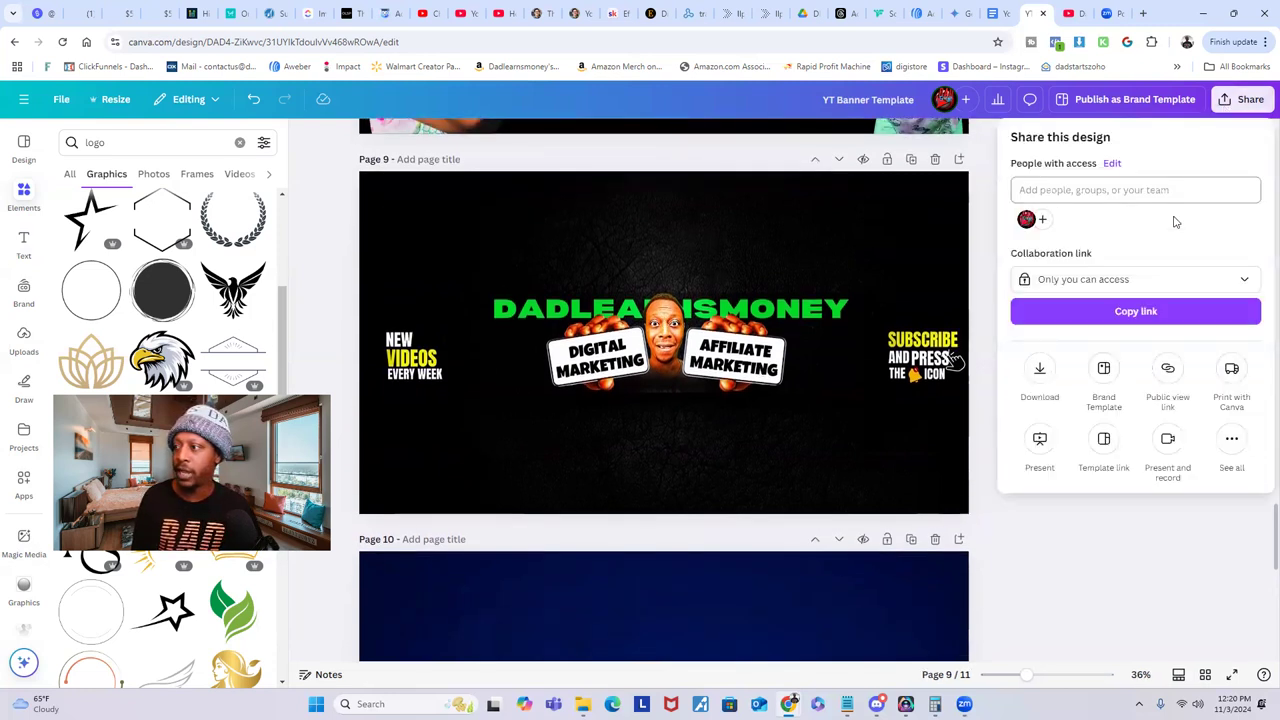
pyautogui.click(1040, 371)
pyautogui.click(1254, 381)
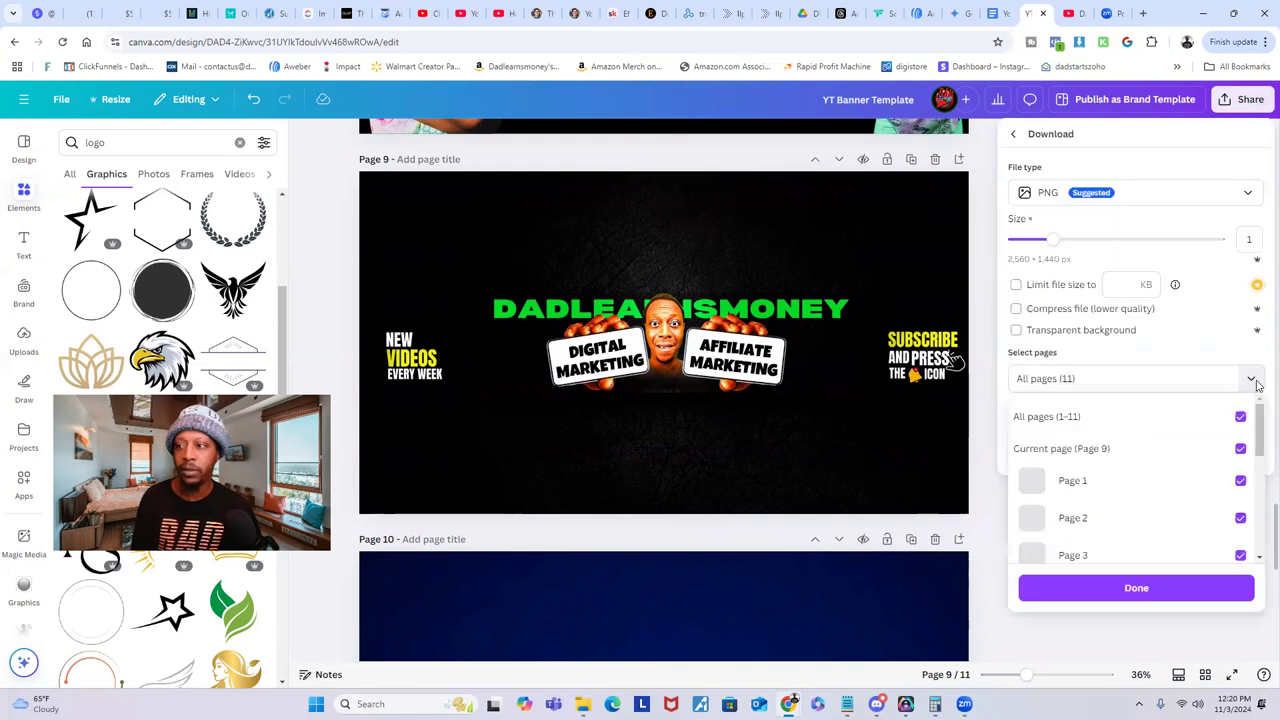
pyautogui.click(1240, 416)
pyautogui.click(1240, 448)
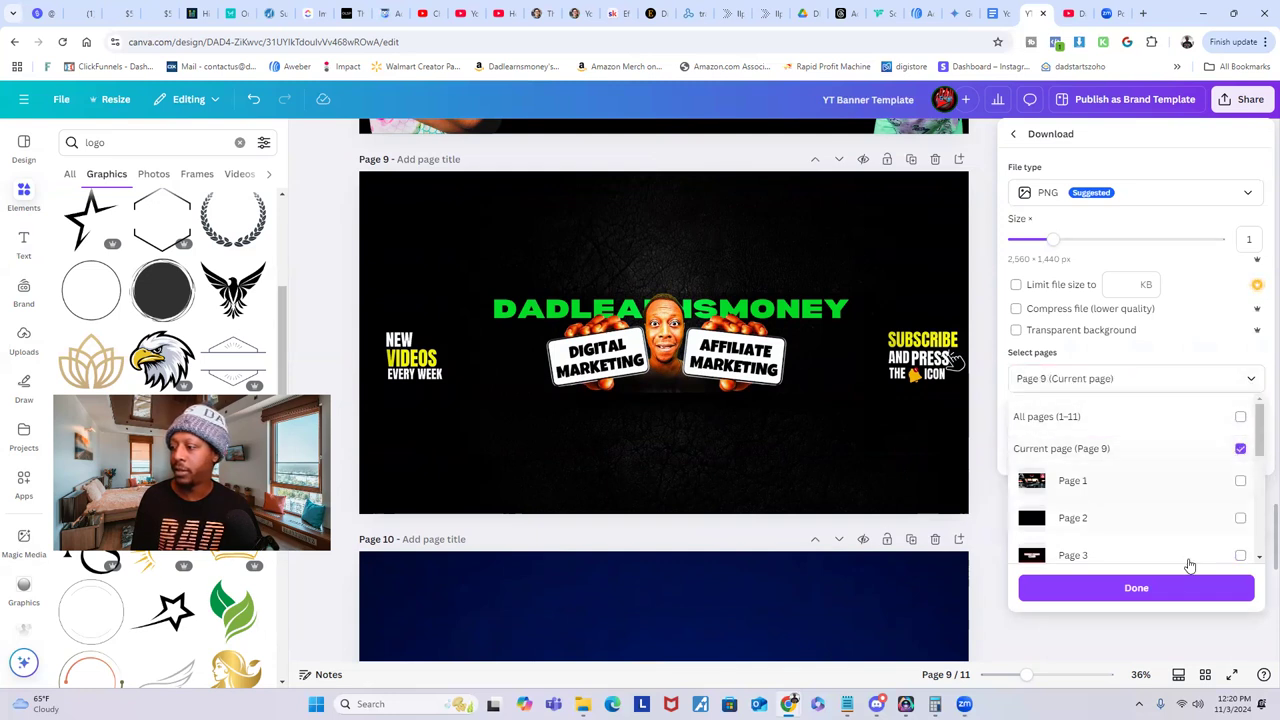
pyautogui.click(1178, 588)
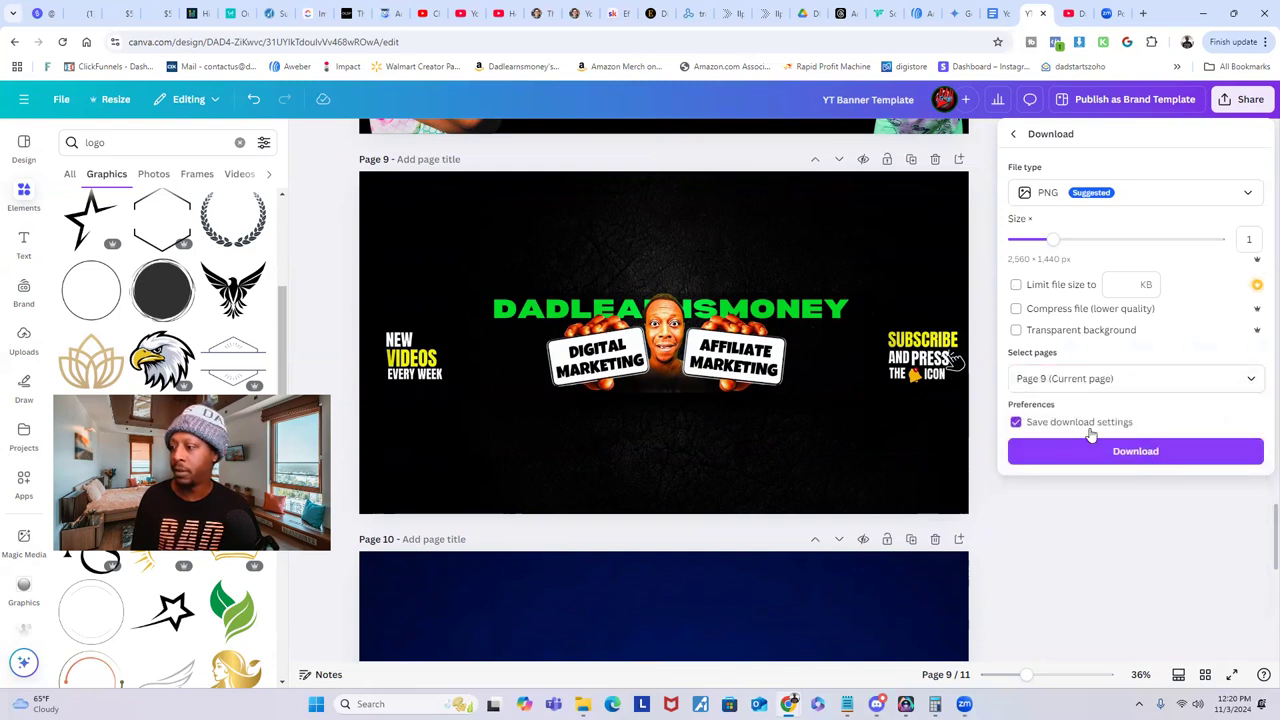
pyautogui.click(1136, 455)
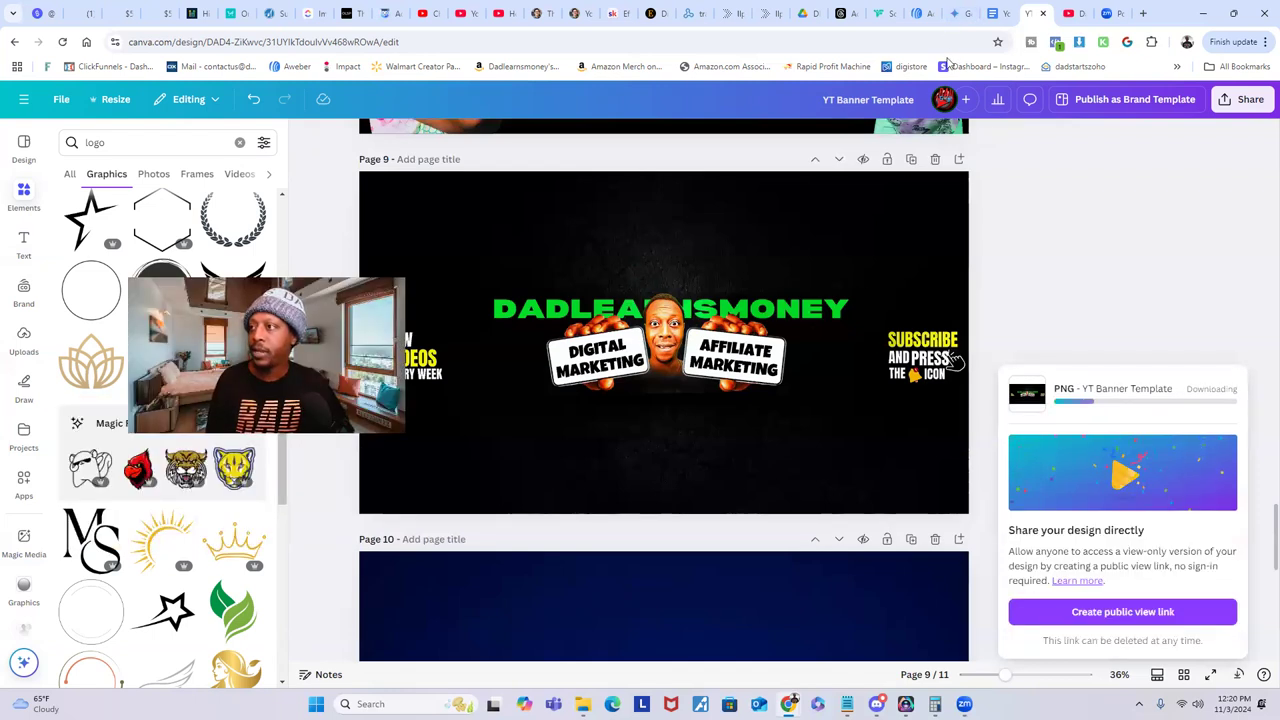
# Switch to the Dadlearnsmoney YouTube channel, open its channel customization page and look through the profile settings.
pyautogui.hotkey('ctrl', 'Tab')
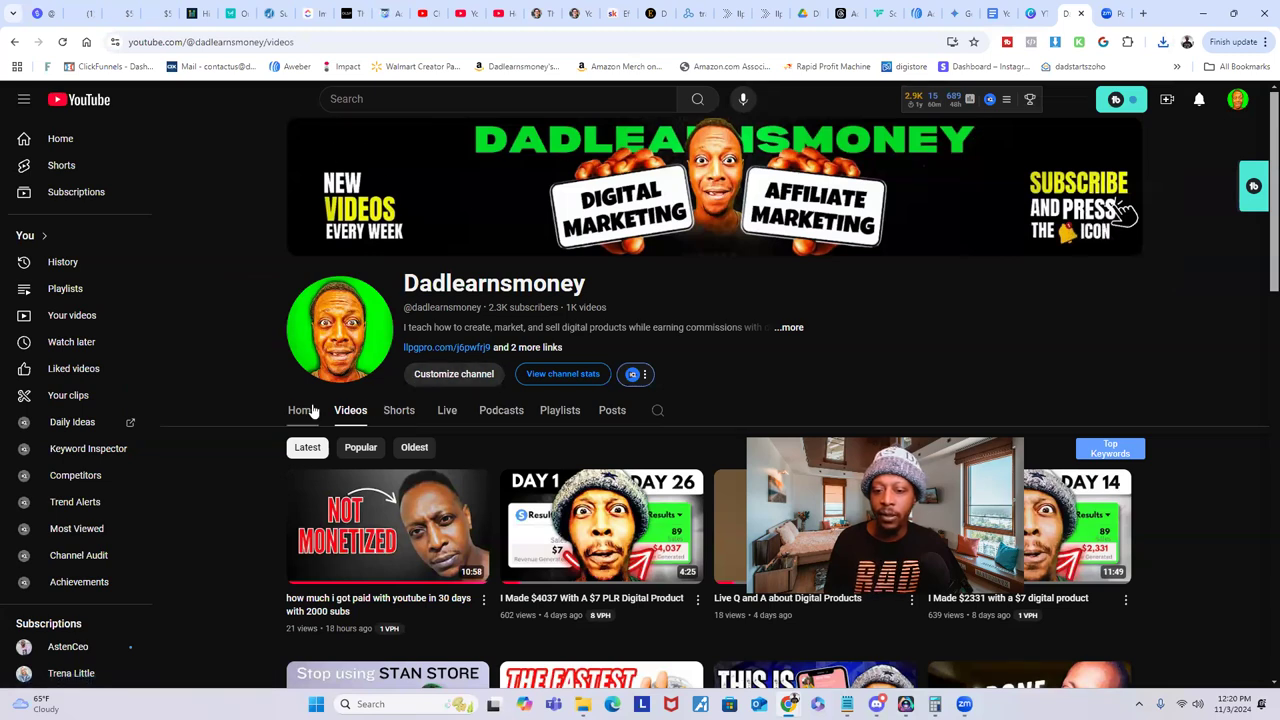
pyautogui.click(467, 381)
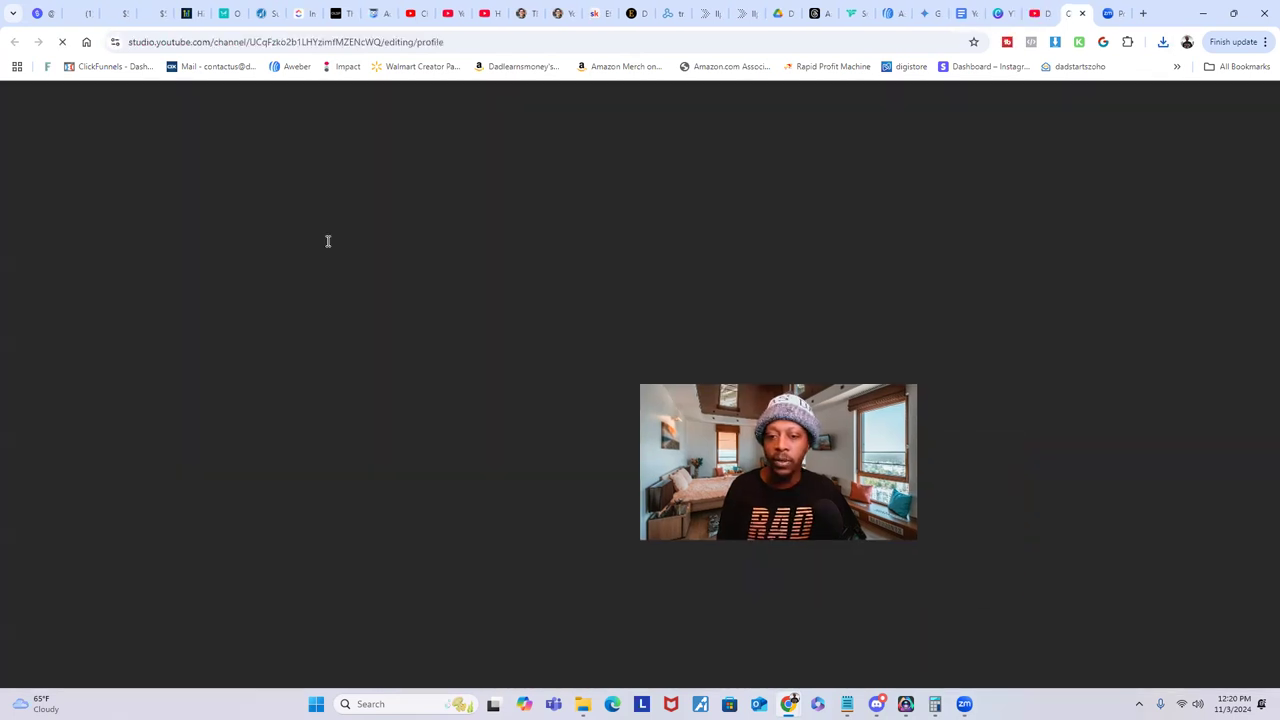
pyautogui.scroll(-3, 354, 362)
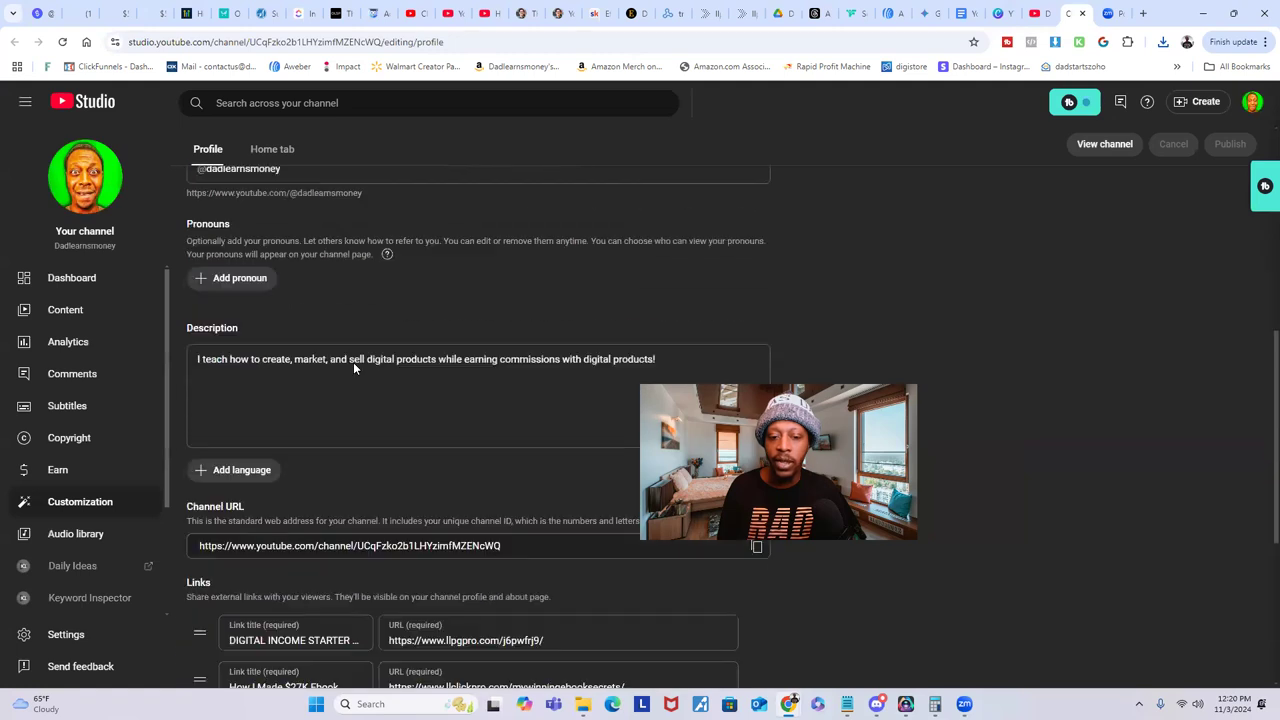
pyautogui.scroll(-3, 353, 362)
pyautogui.scroll(7, 352, 362)
pyautogui.scroll(3, 350, 360)
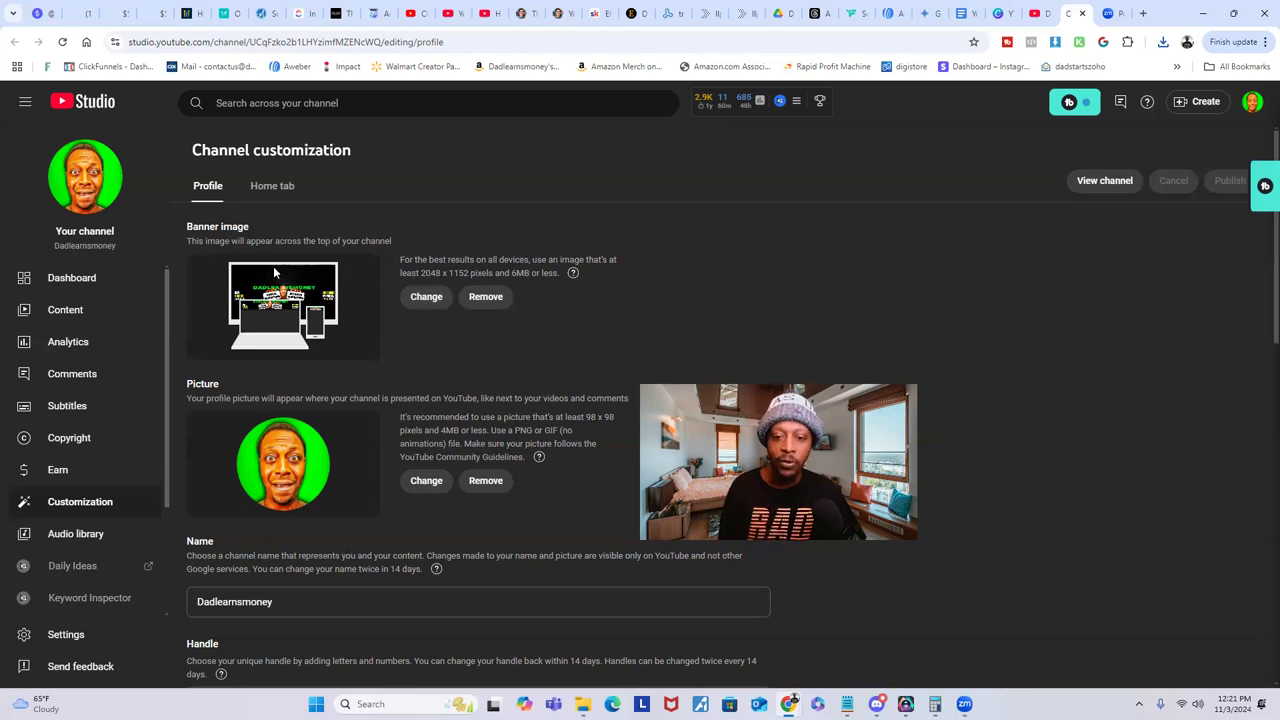
# Preview YT Banner Template (2).png as the channel's new banner image, and cancel the change.
pyautogui.click(427, 298)
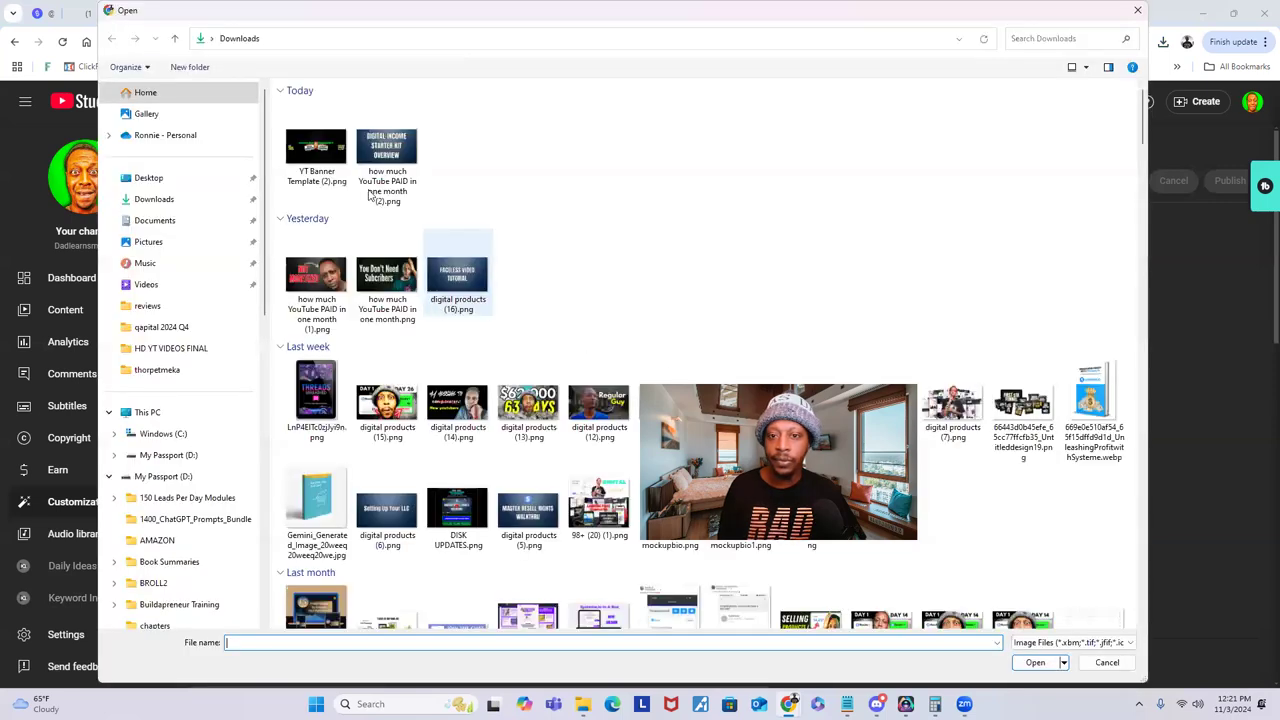
pyautogui.click(316, 150)
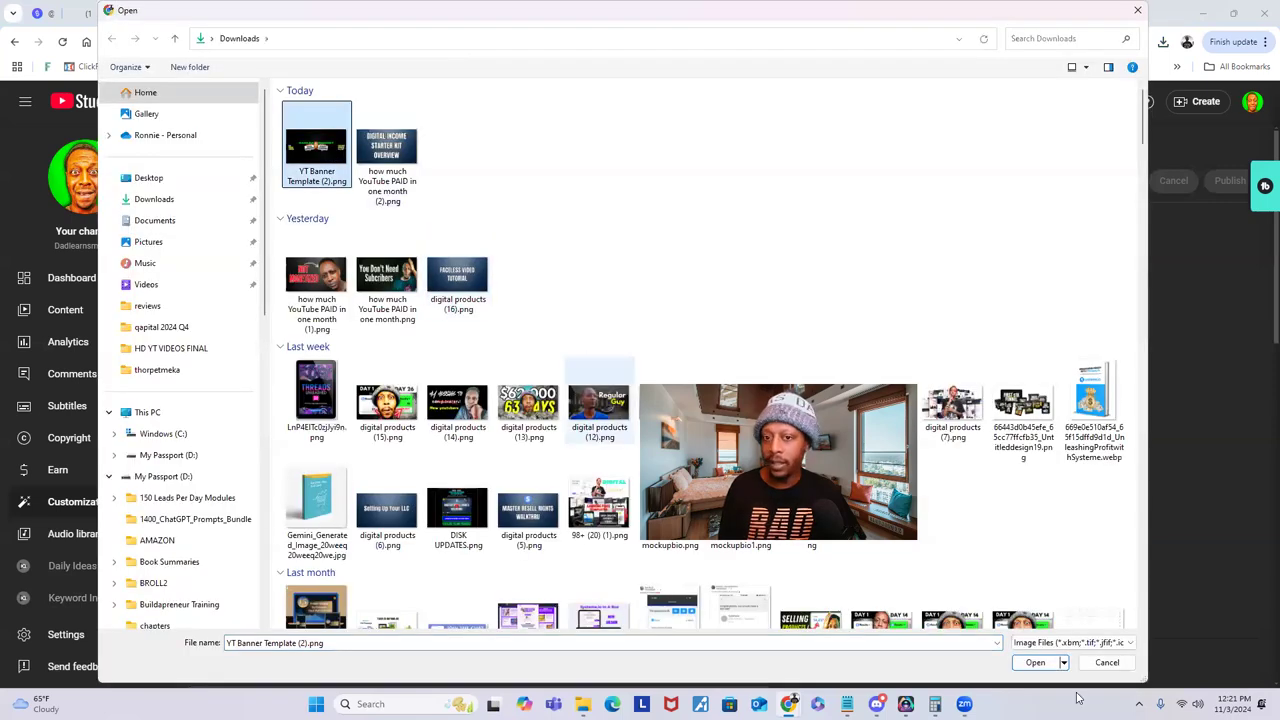
pyautogui.click(1034, 663)
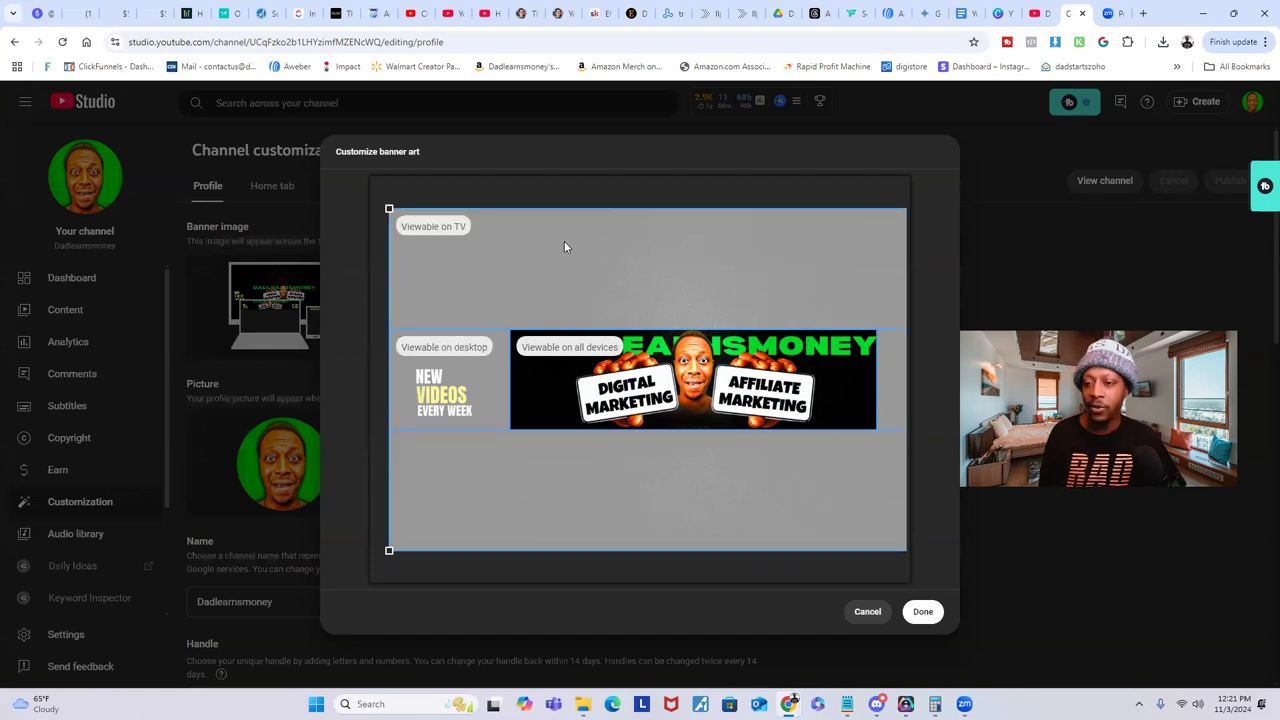
pyautogui.click(923, 615)
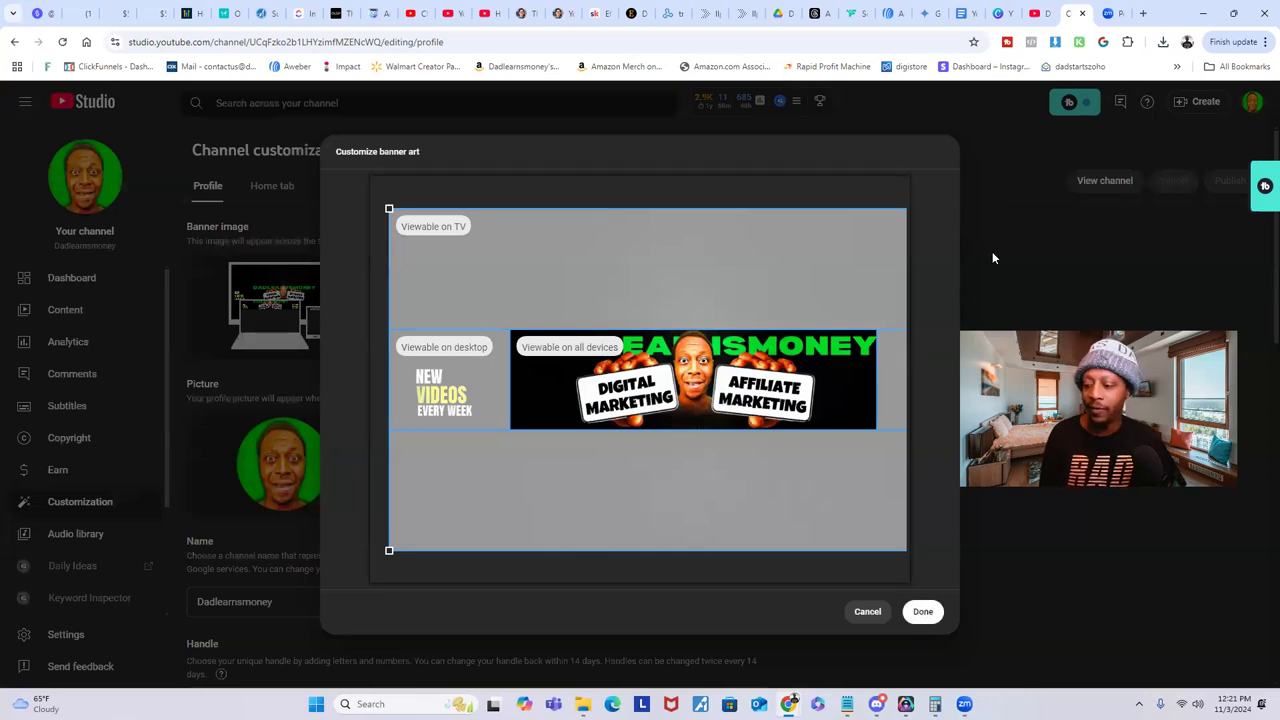
pyautogui.click(870, 612)
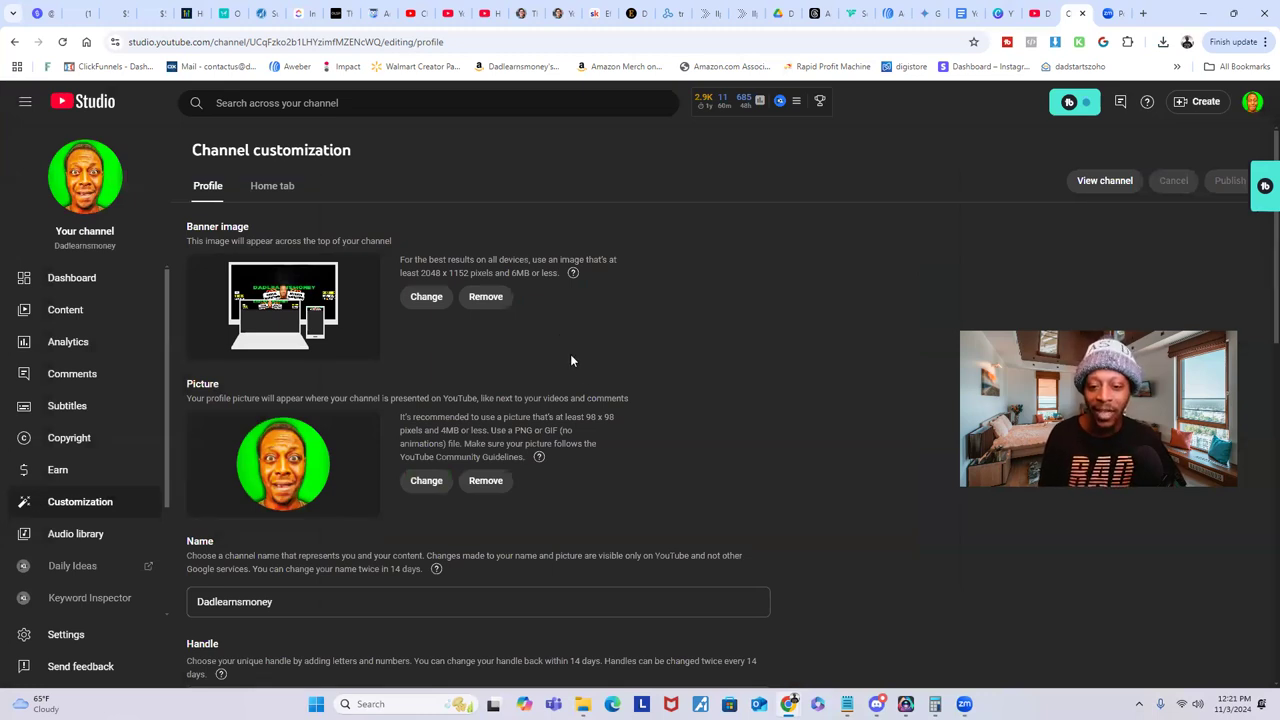
# Review the channel profile's name, handle, pronouns, description and channel URL settings.
pyautogui.scroll(-3, 570, 354)
pyautogui.scroll(-1, 572, 354)
pyautogui.scroll(1, 234, 283)
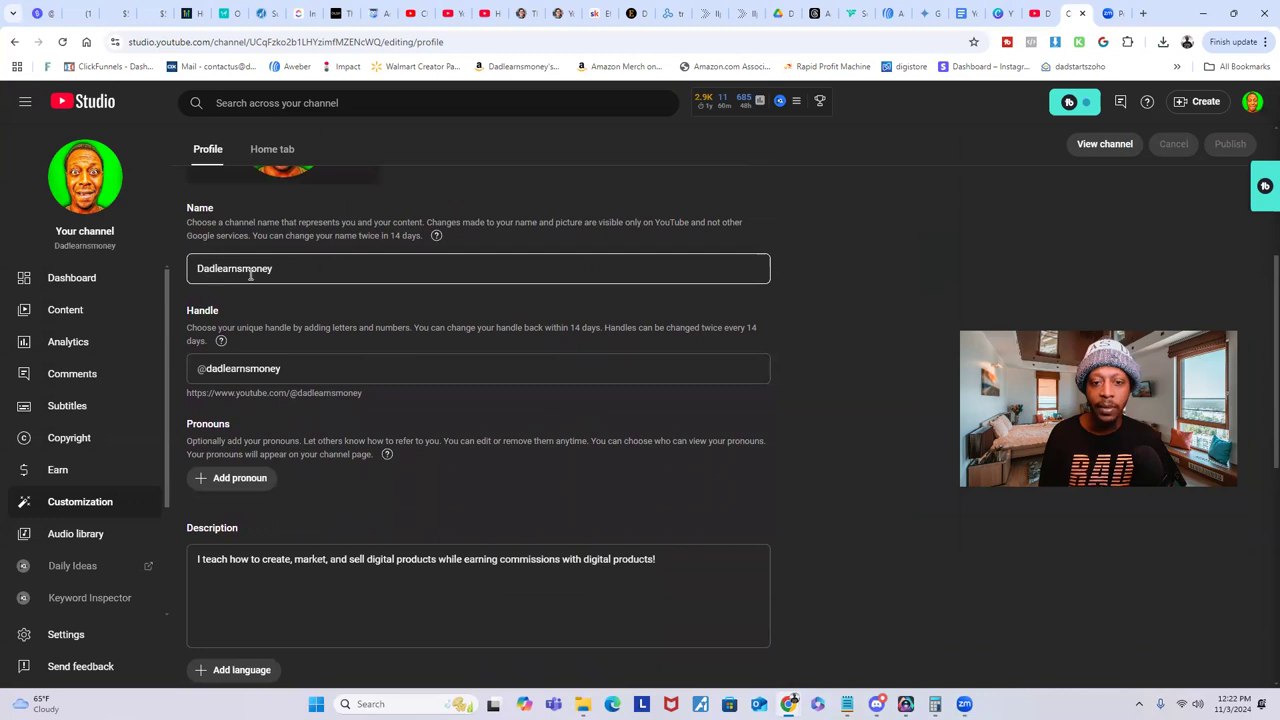
pyautogui.scroll(1, 250, 275)
pyautogui.scroll(-1, 250, 366)
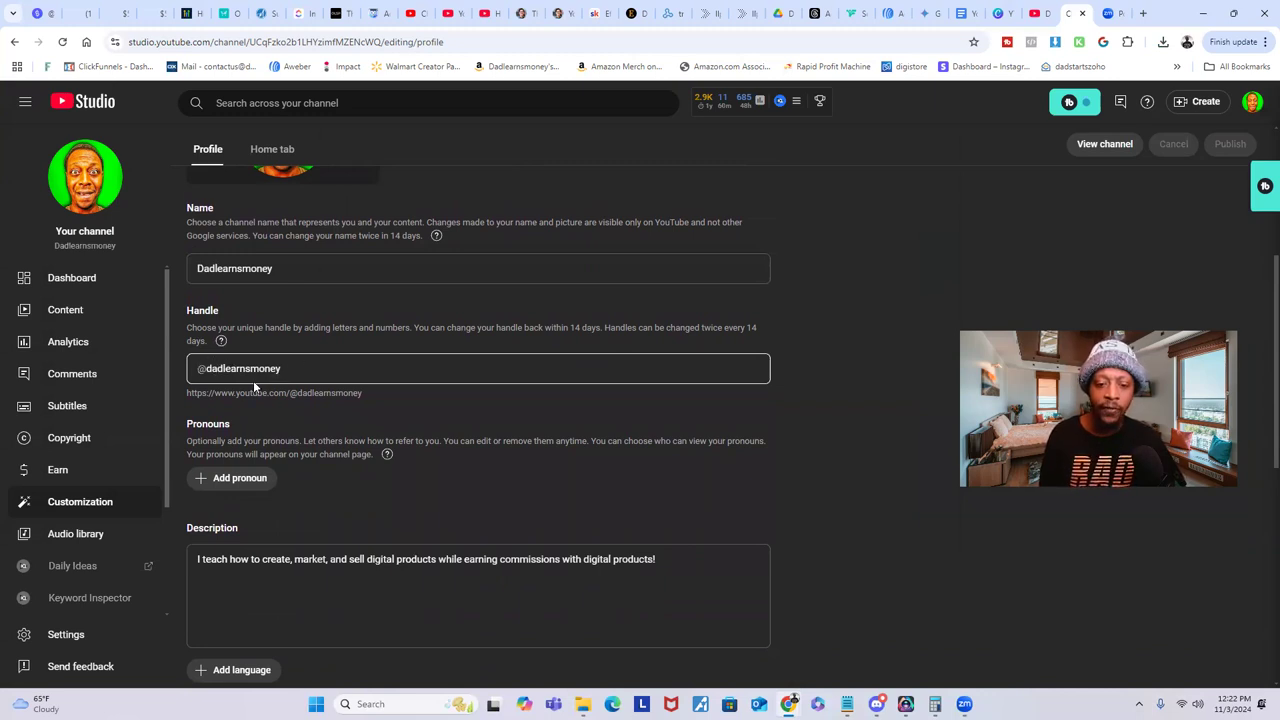
pyautogui.scroll(-1, 253, 380)
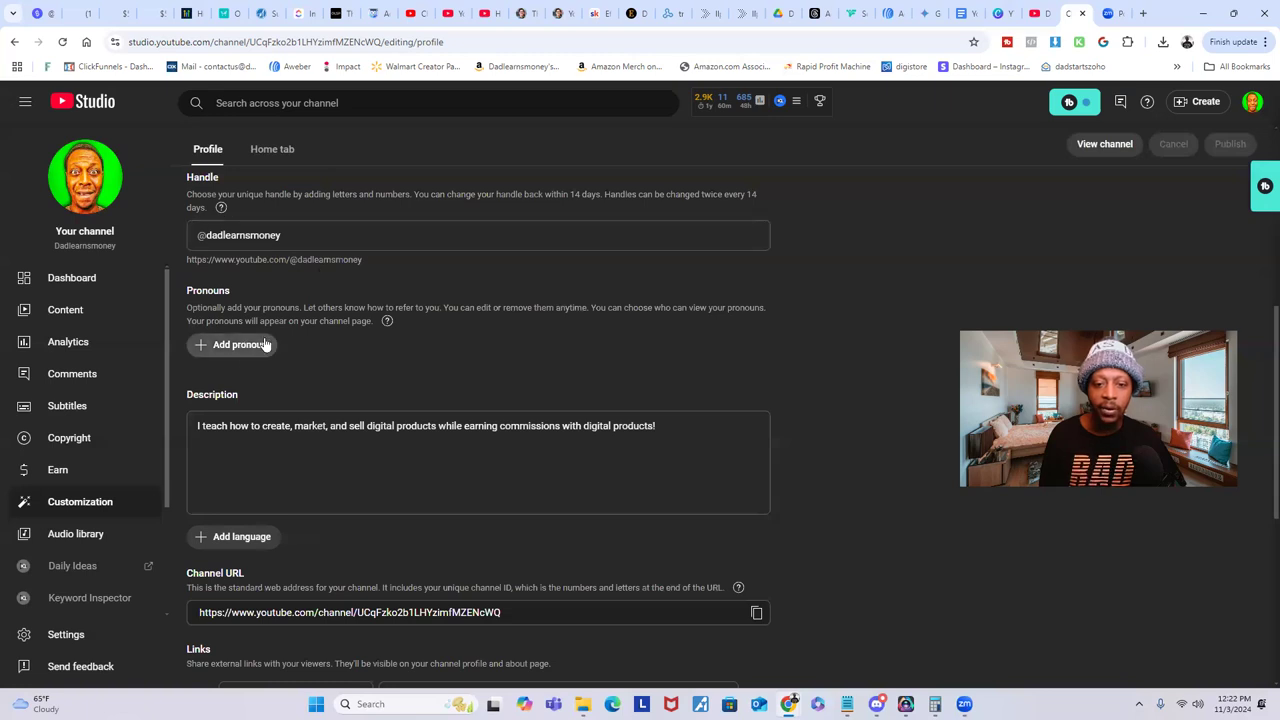
pyautogui.scroll(-1, 293, 367)
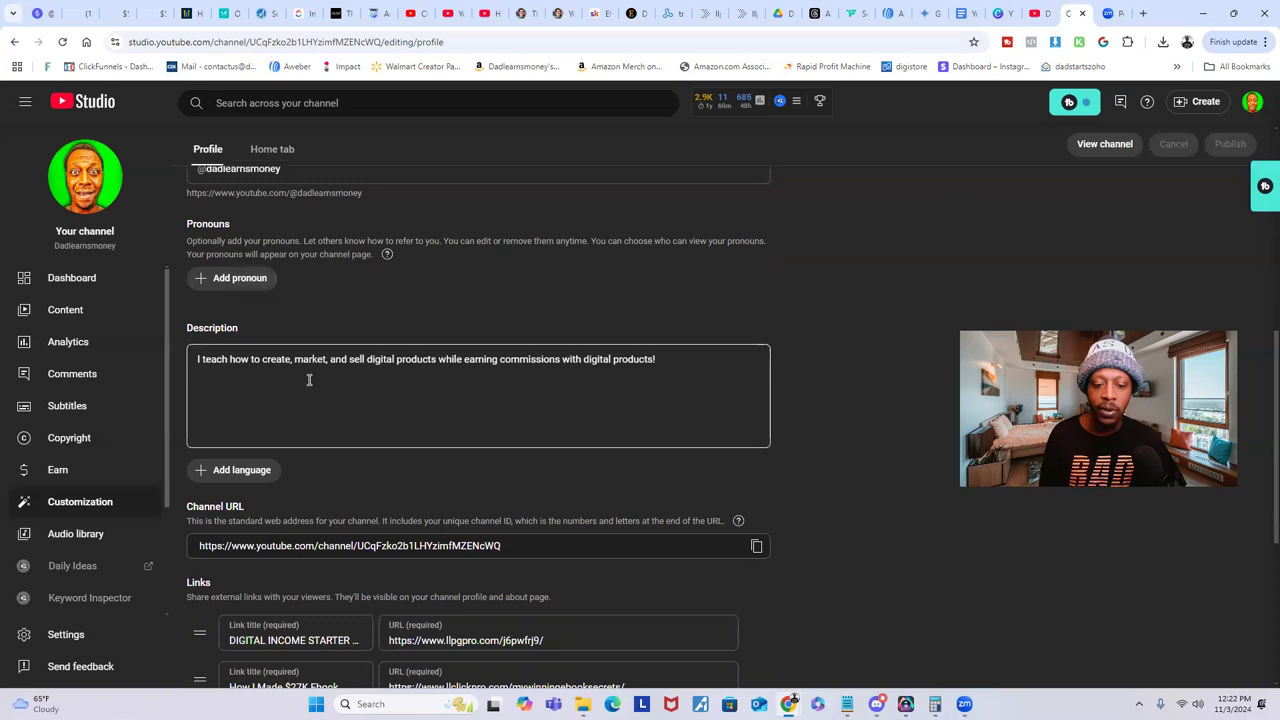
pyautogui.scroll(-1, 309, 380)
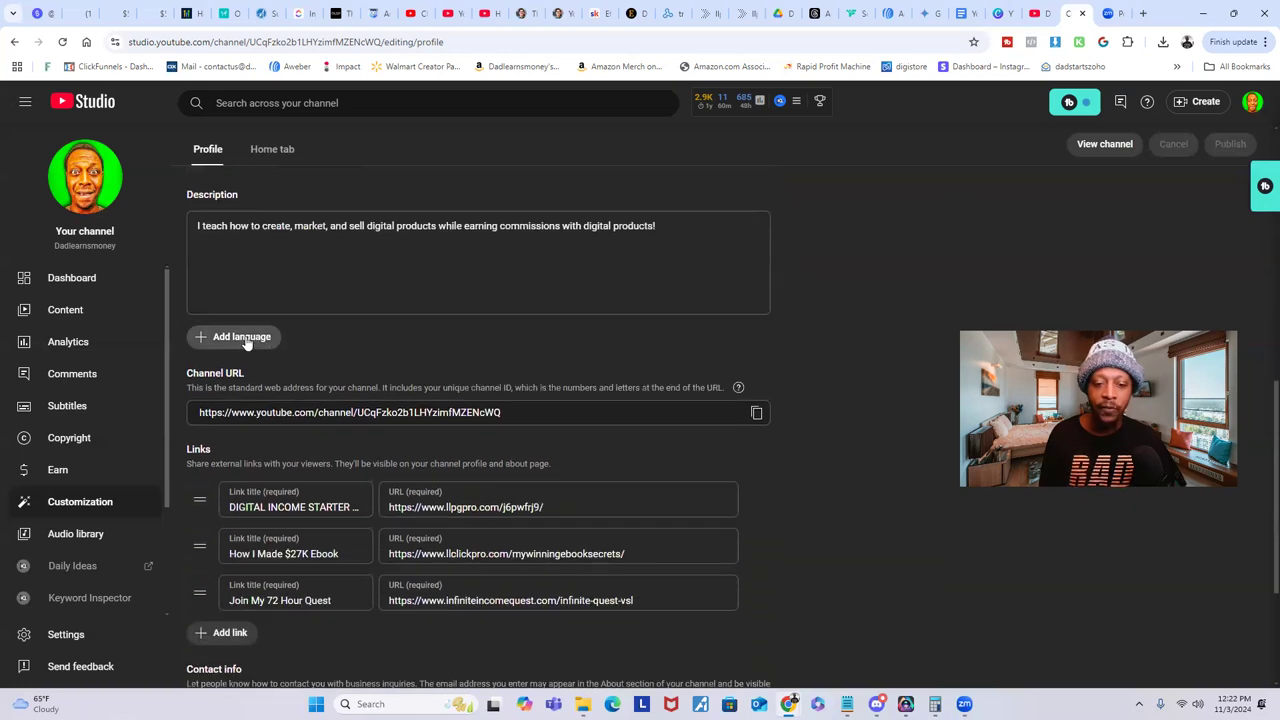
pyautogui.scroll(-1, 289, 342)
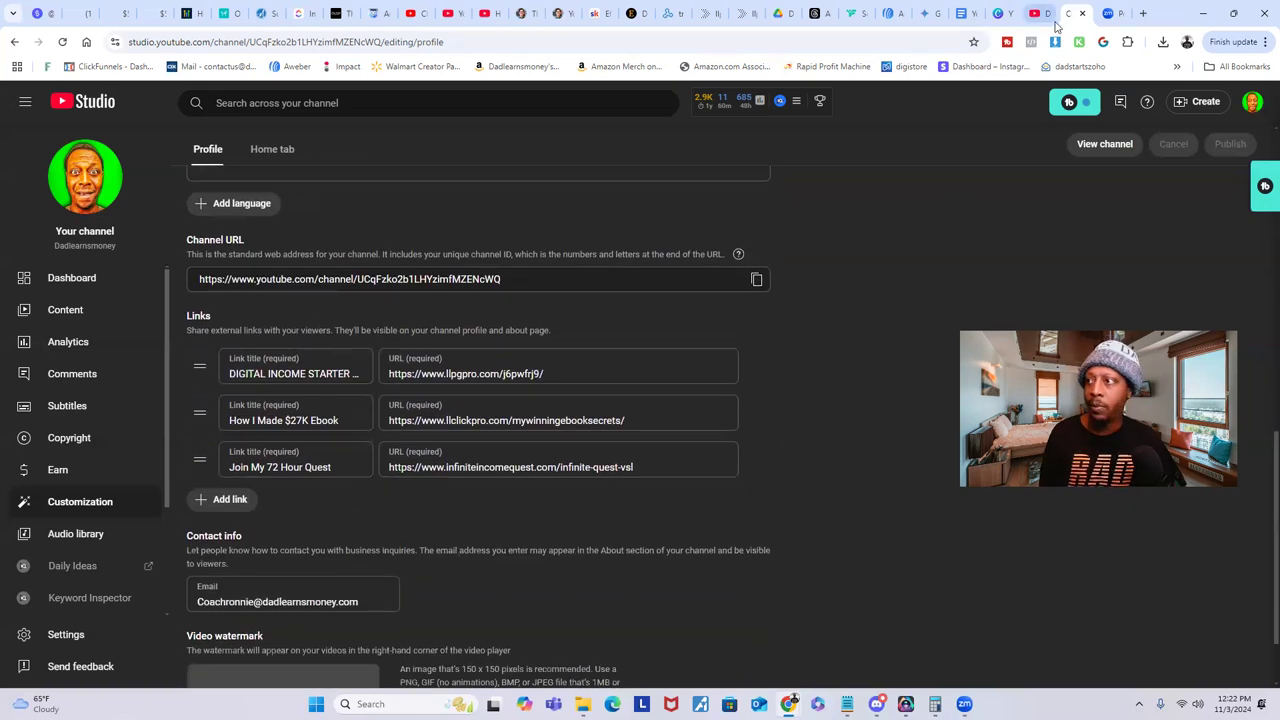
pyautogui.scroll(1, 446, 270)
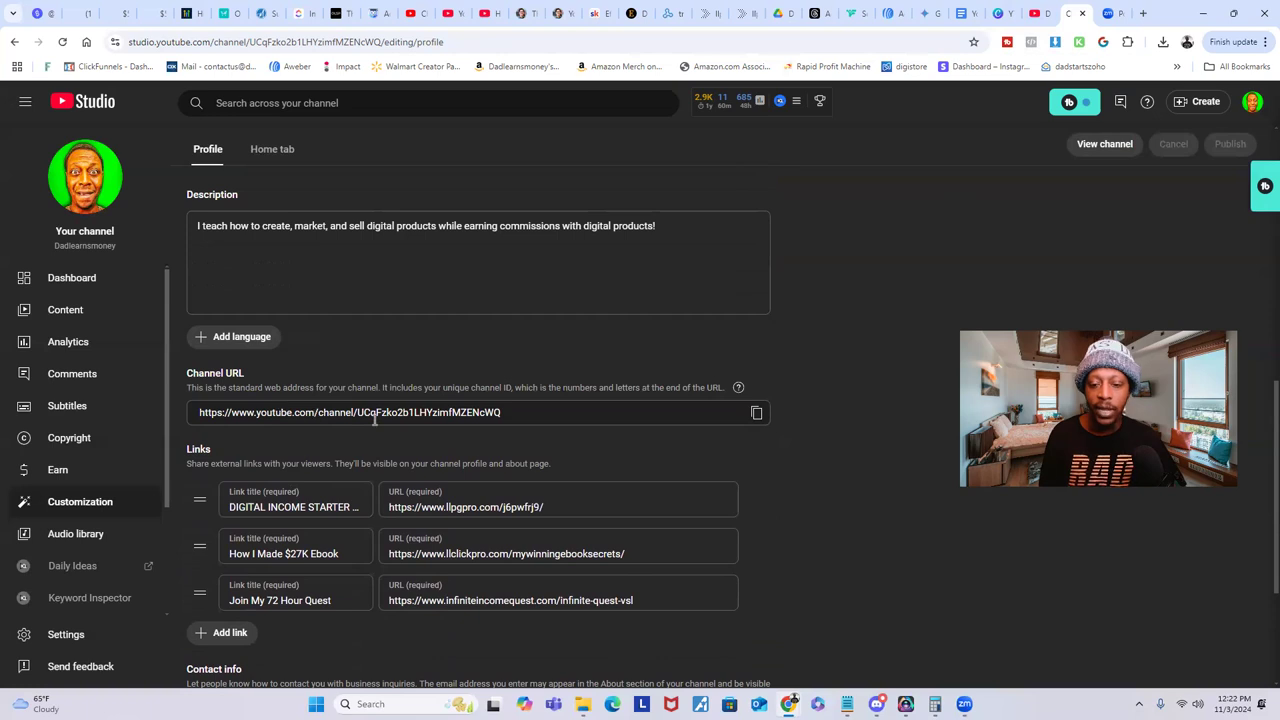
# Examine the profile's external links, contact info and the recommended image size for the video watermark.
pyautogui.scroll(-1, 408, 411)
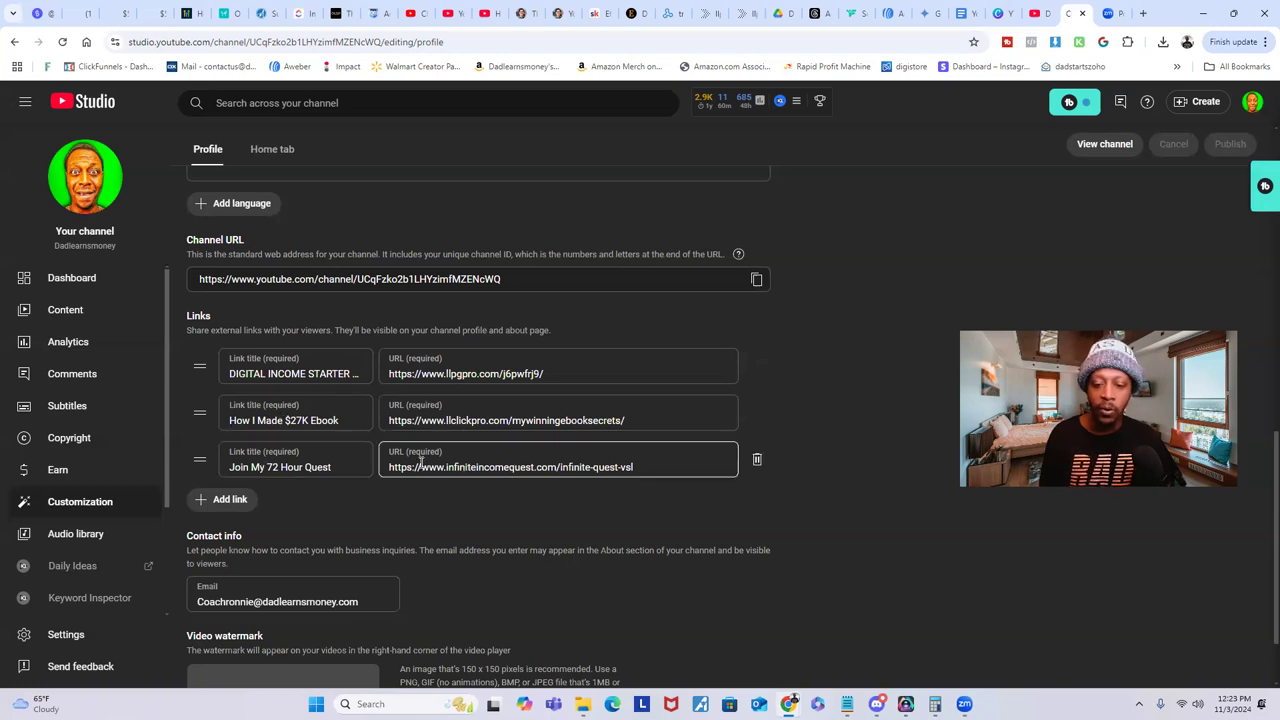
pyautogui.scroll(-1, 427, 456)
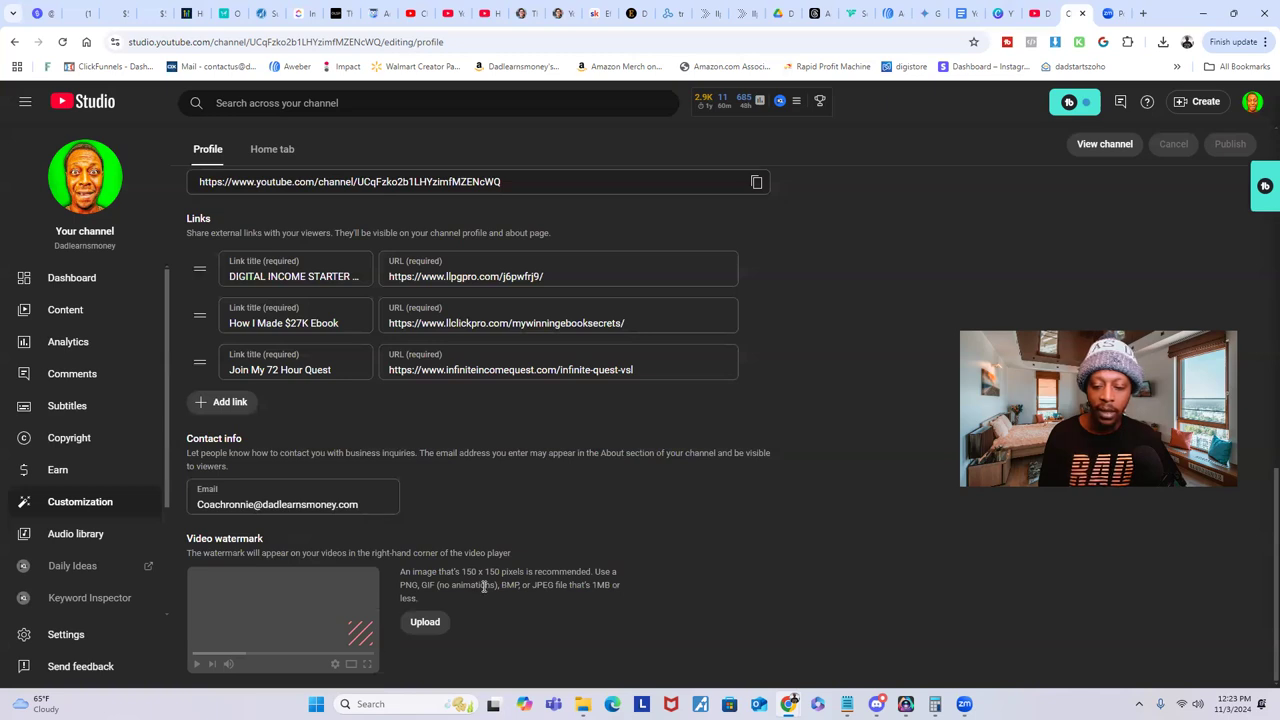
pyautogui.moveTo(463, 572); pyautogui.dragTo(526, 570)
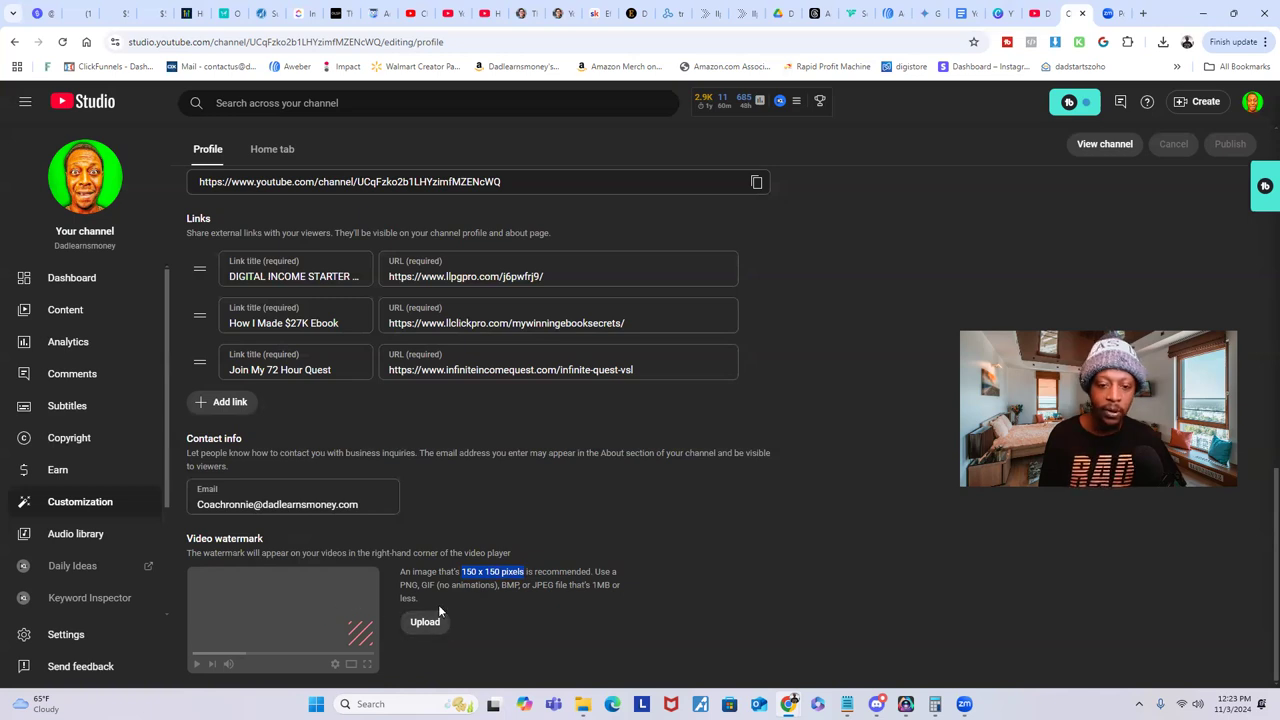
# Open the public channel page from the customization page and show its videos.
pyautogui.scroll(10, 516, 523)
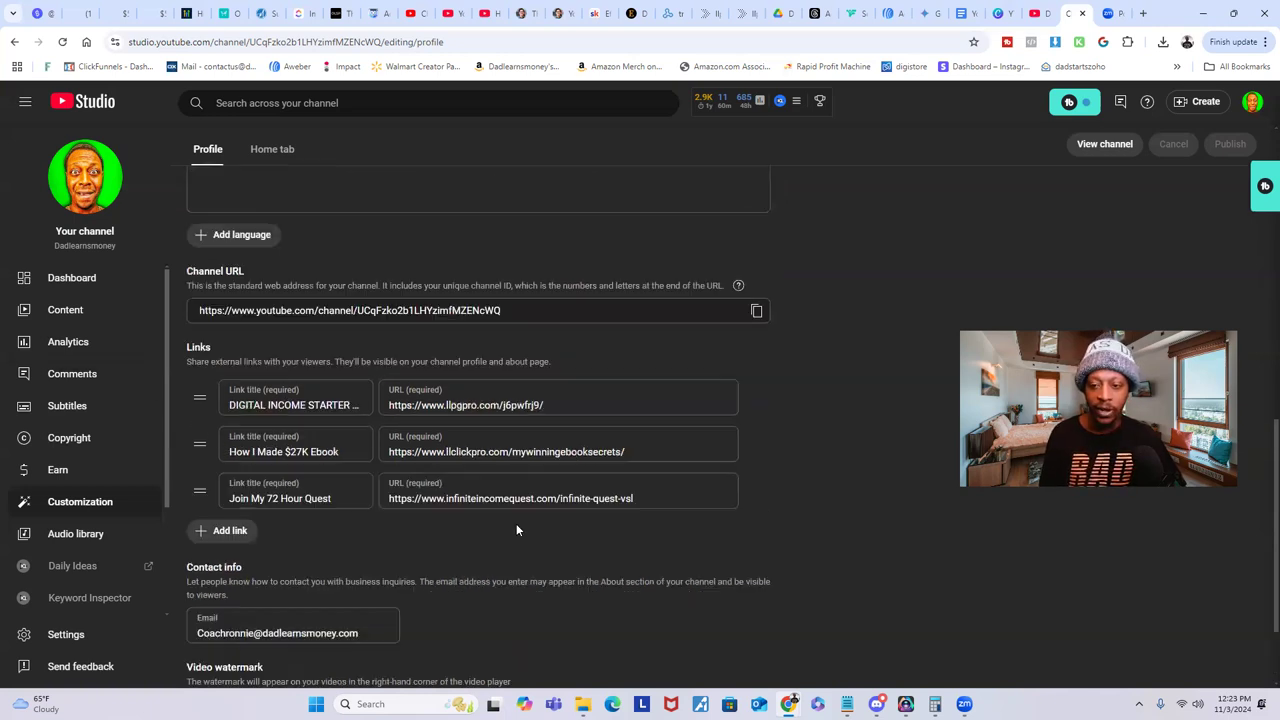
pyautogui.scroll(3, 809, 402)
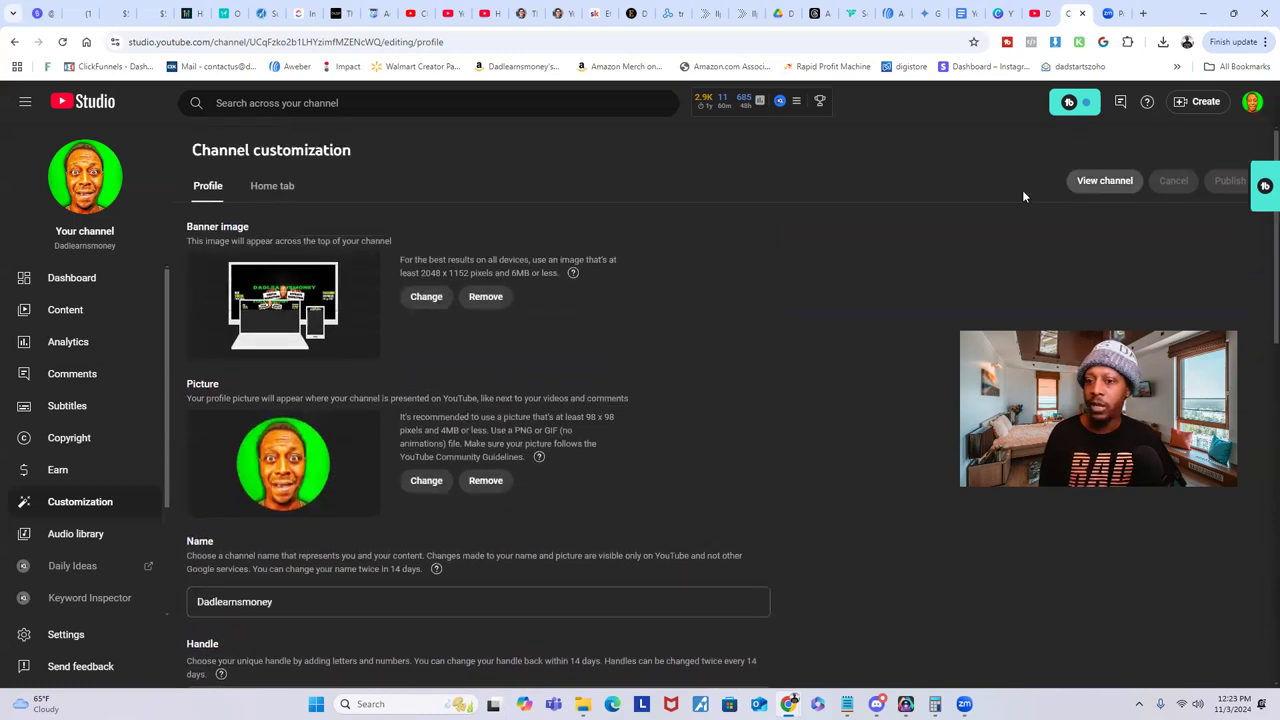
pyautogui.click(1102, 181)
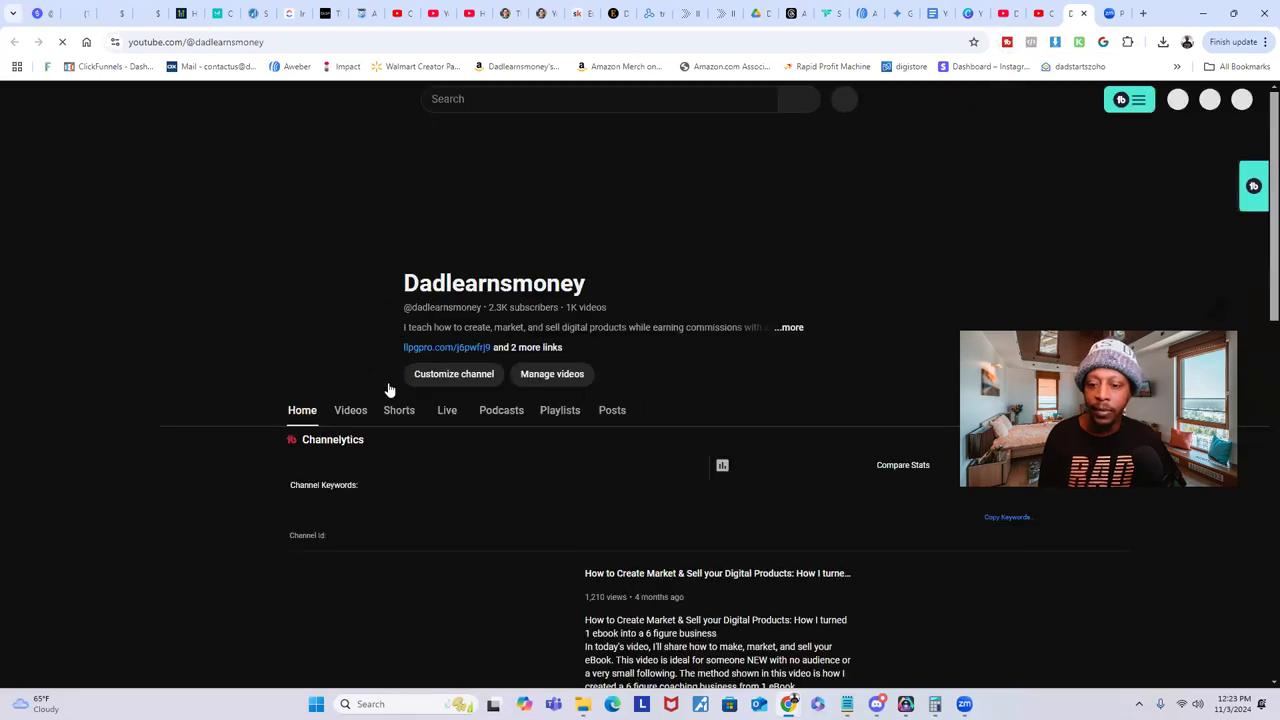
pyautogui.click(354, 416)
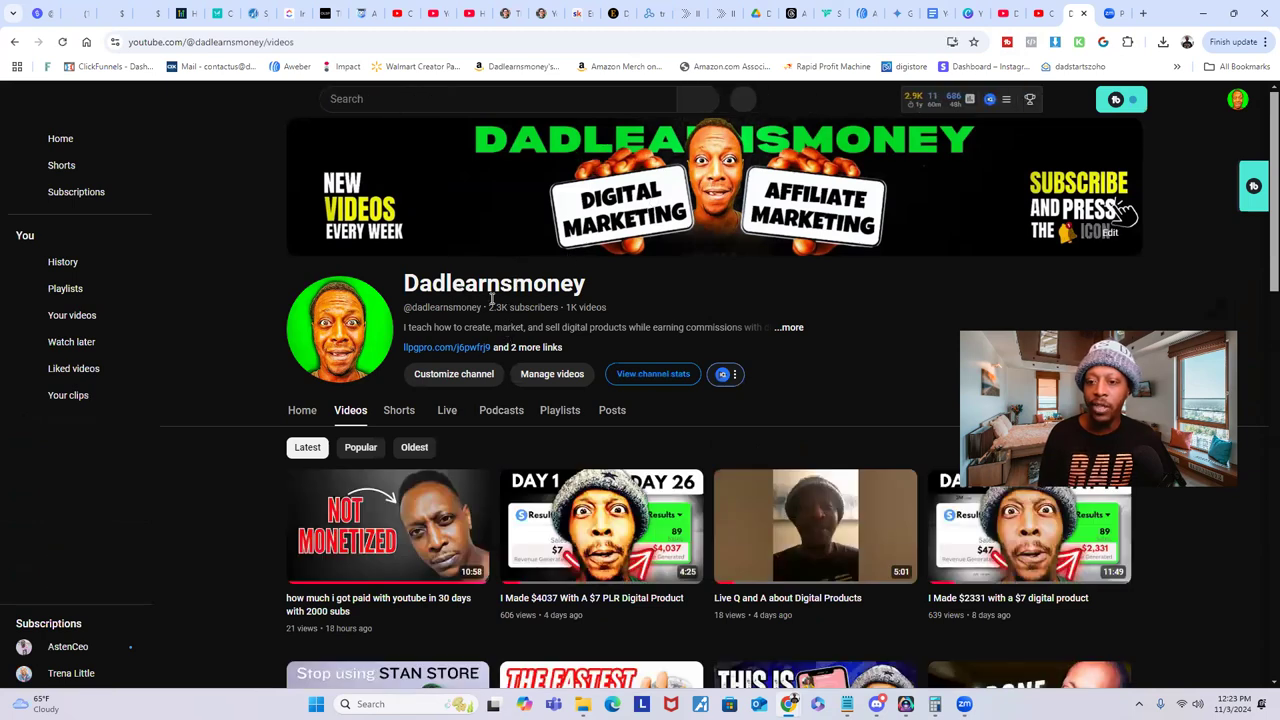
# View the channel's full About details with its links, and return to the channel customization page.
pyautogui.click(797, 330)
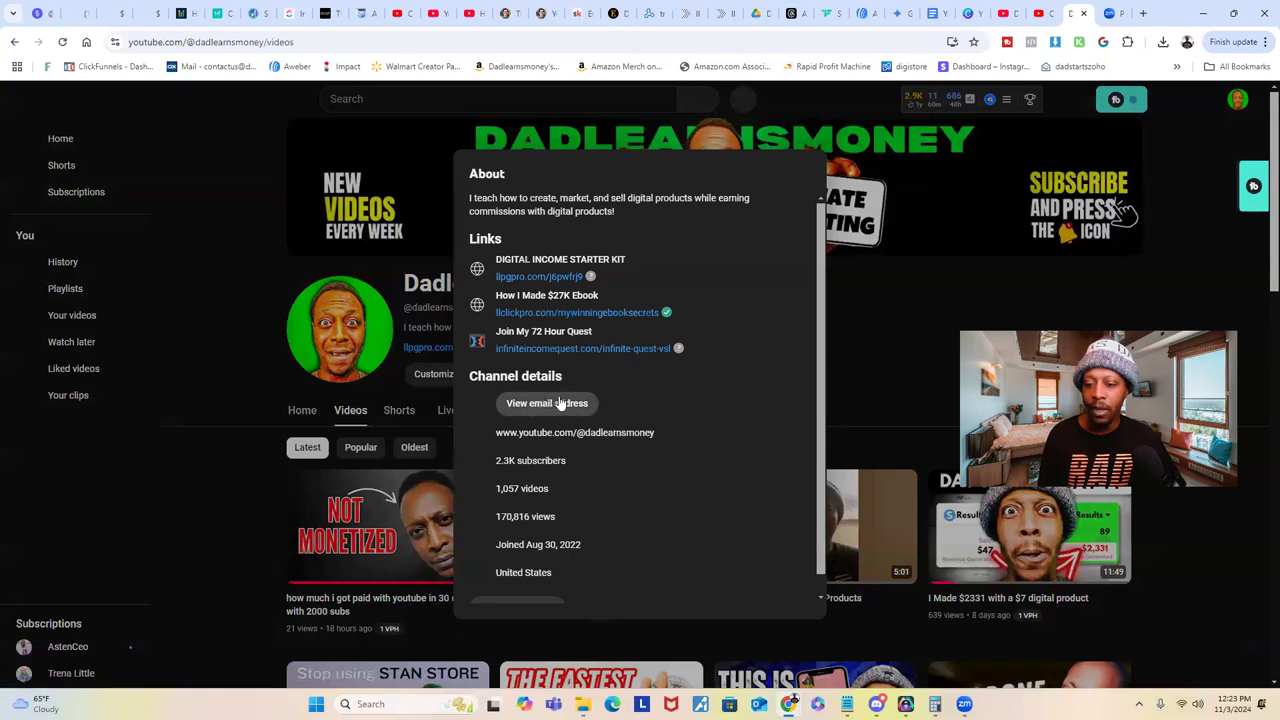
pyautogui.click(198, 236)
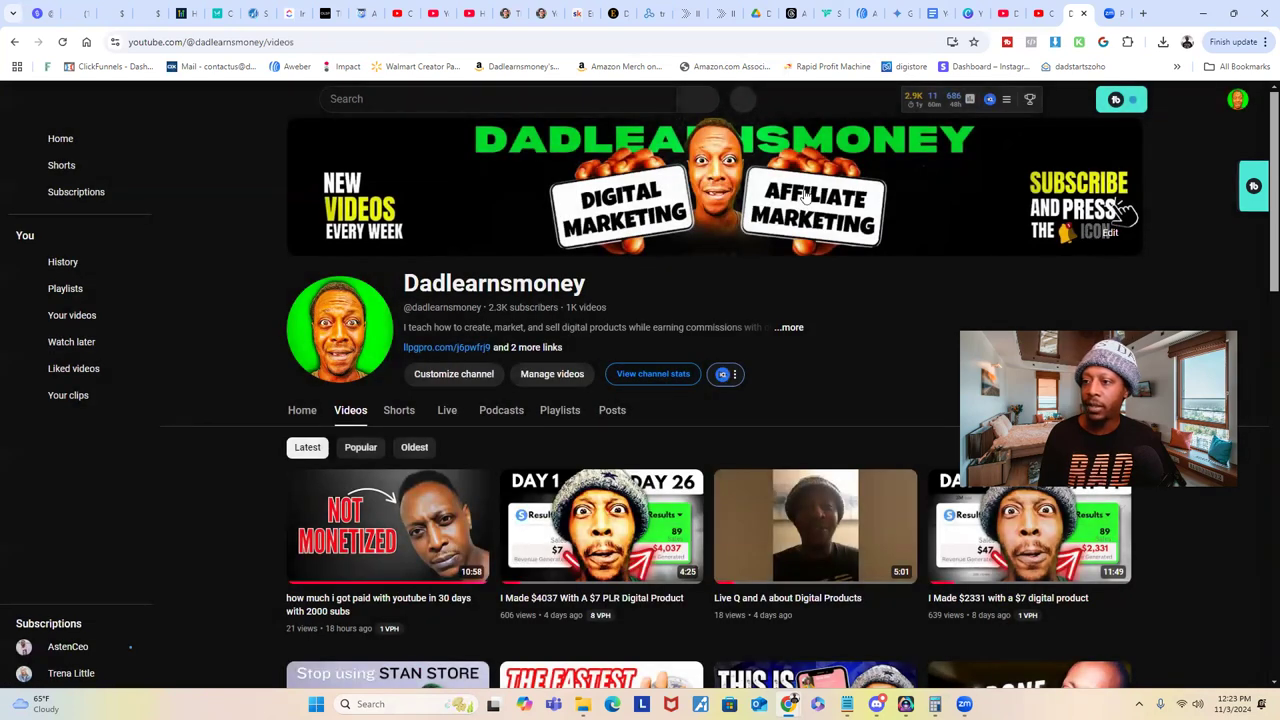
pyautogui.click(1108, 232)
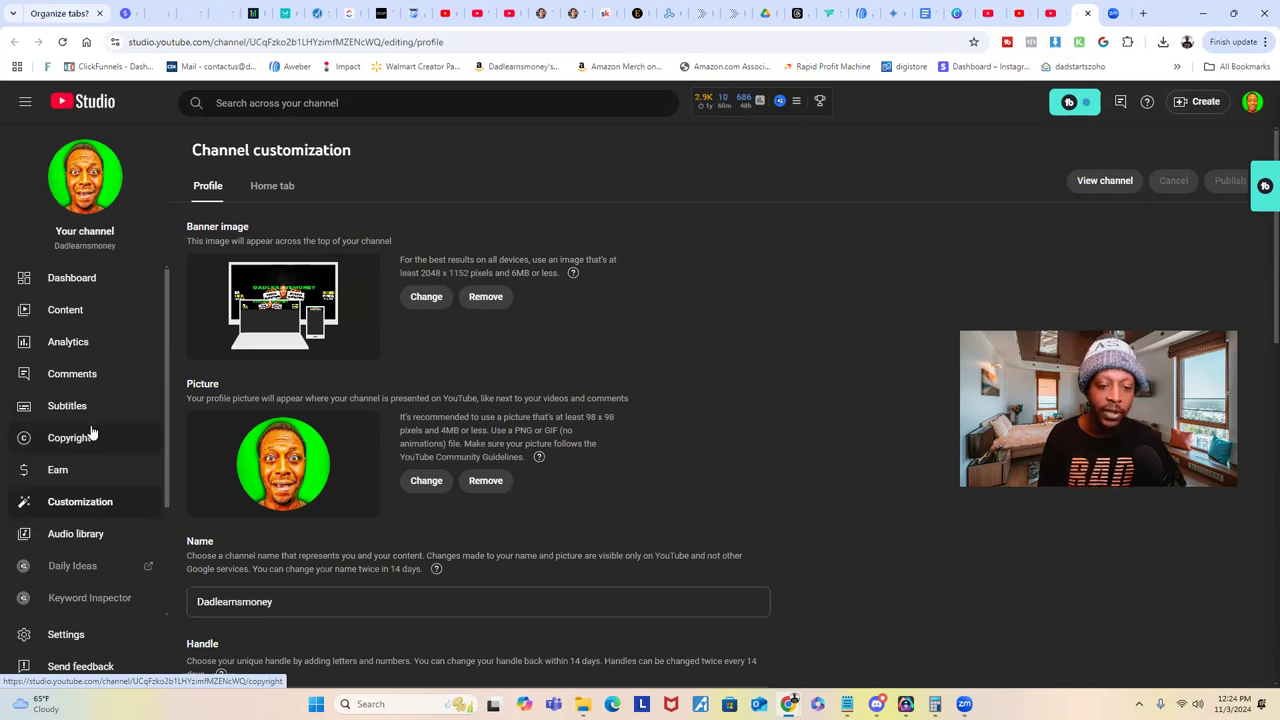
# Open the upload defaults in the channel settings.
pyautogui.scroll(-2, 92, 432)
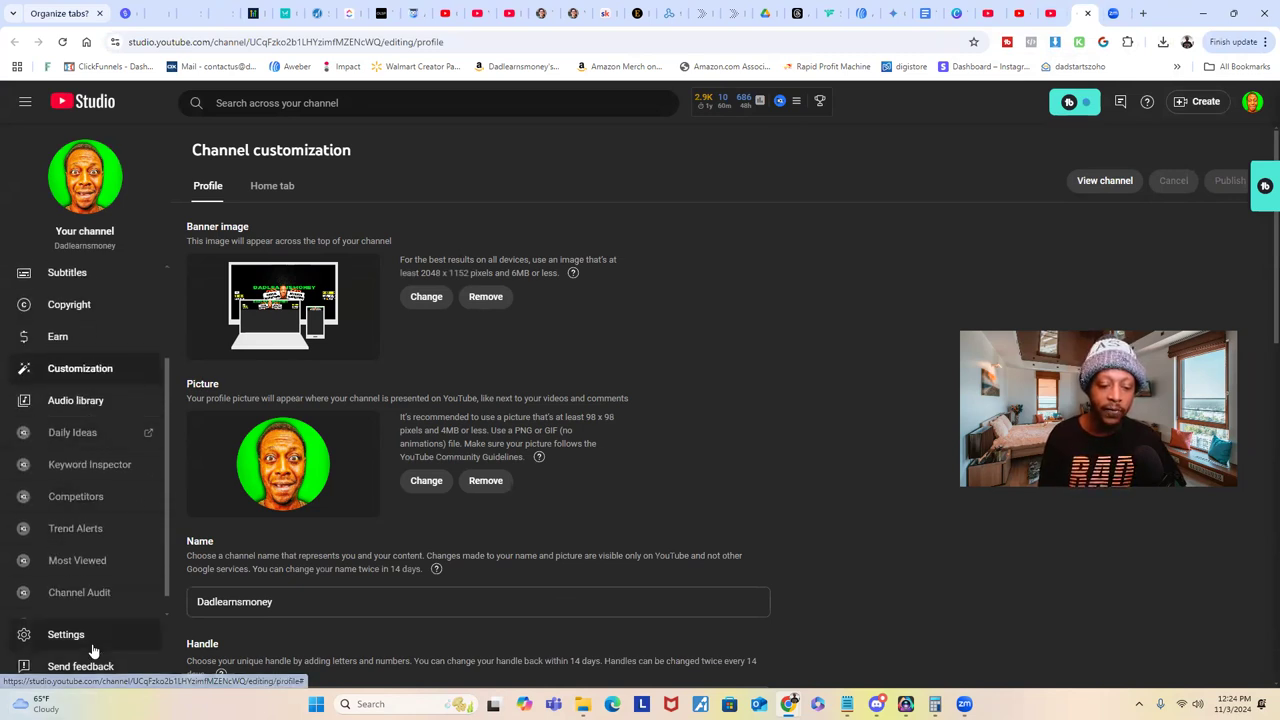
pyautogui.click(57, 634)
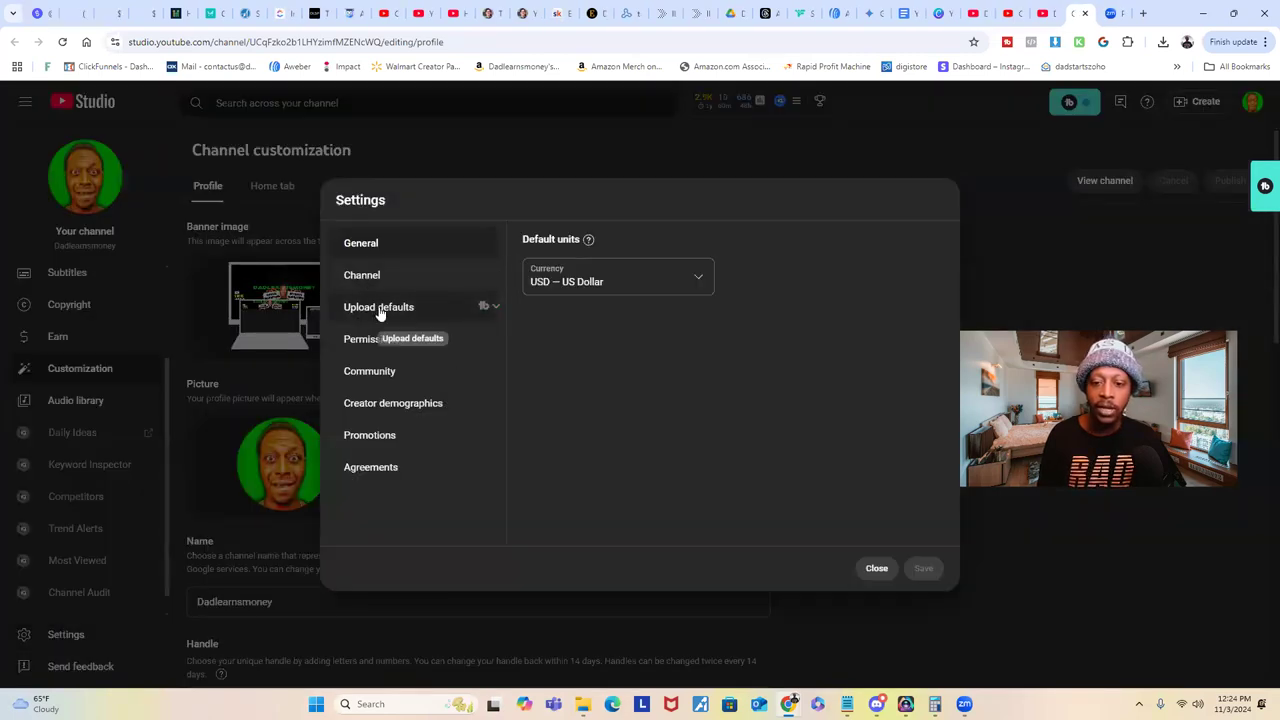
pyautogui.click(380, 310)
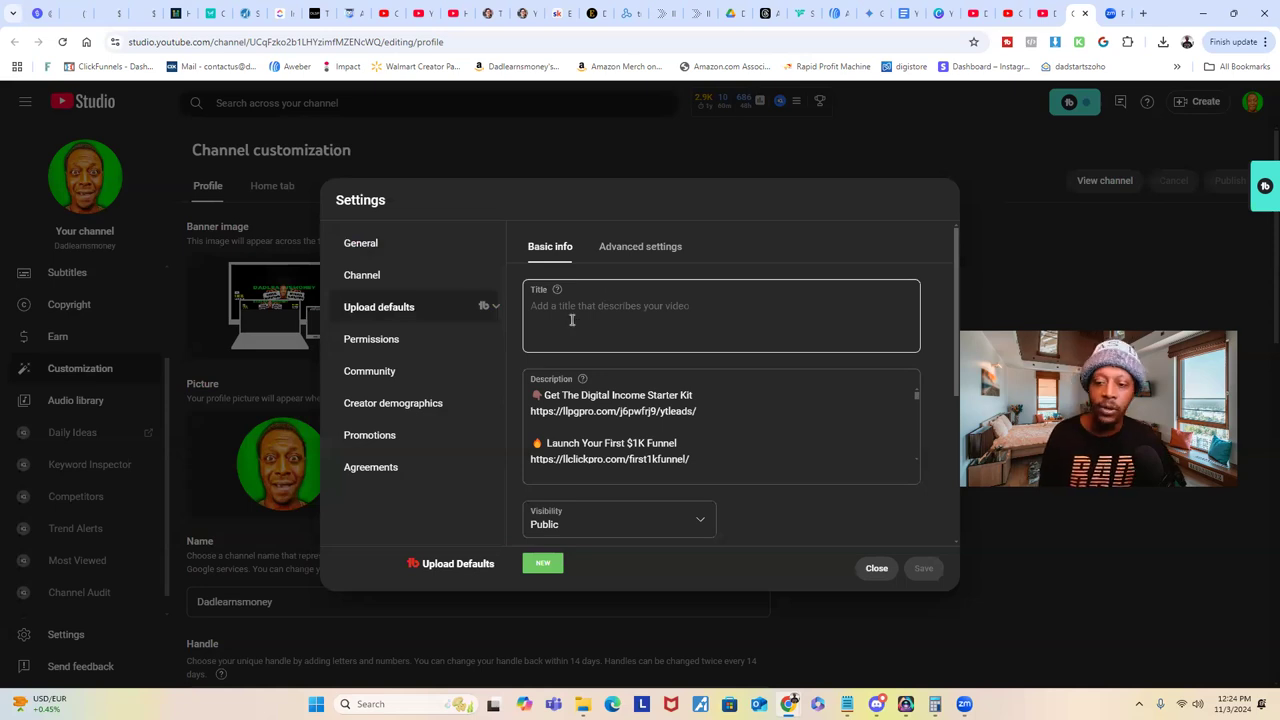
# Read through the default video description, including its promotional links, playlist, tools section and affiliate disclaimer.
pyautogui.click(591, 410)
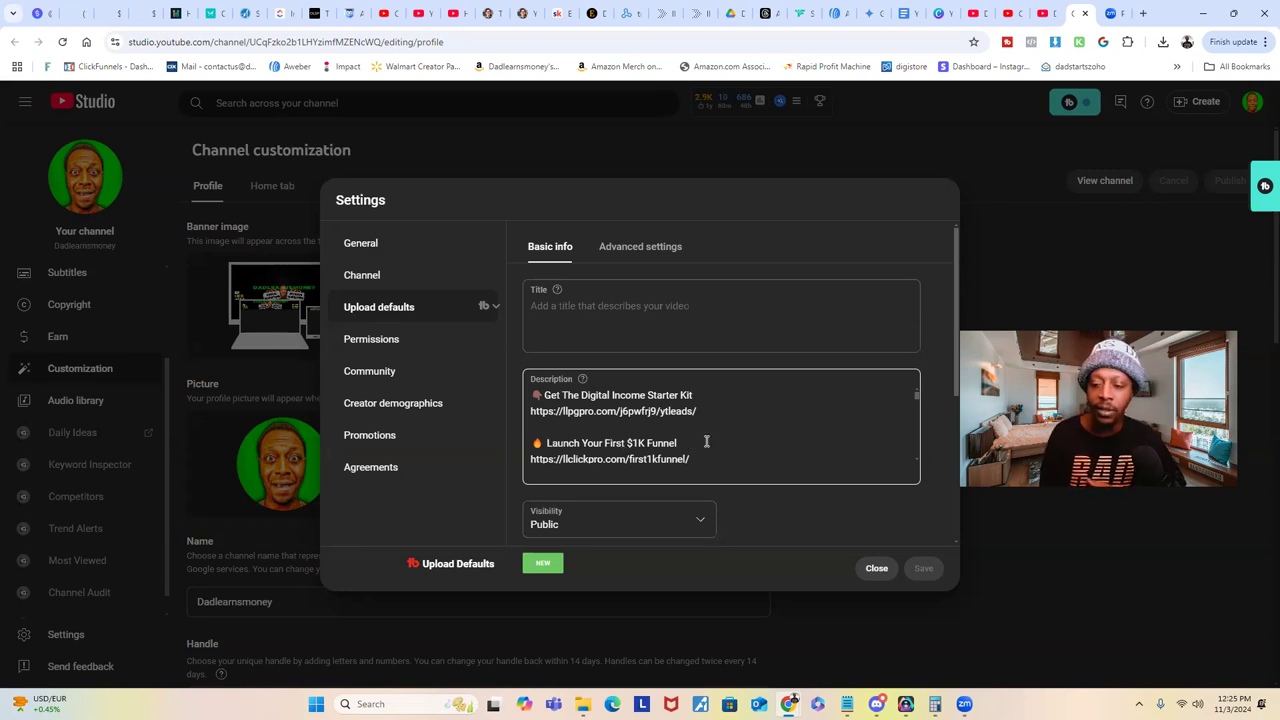
pyautogui.scroll(-3, 671, 424)
pyautogui.scroll(-10, 671, 424)
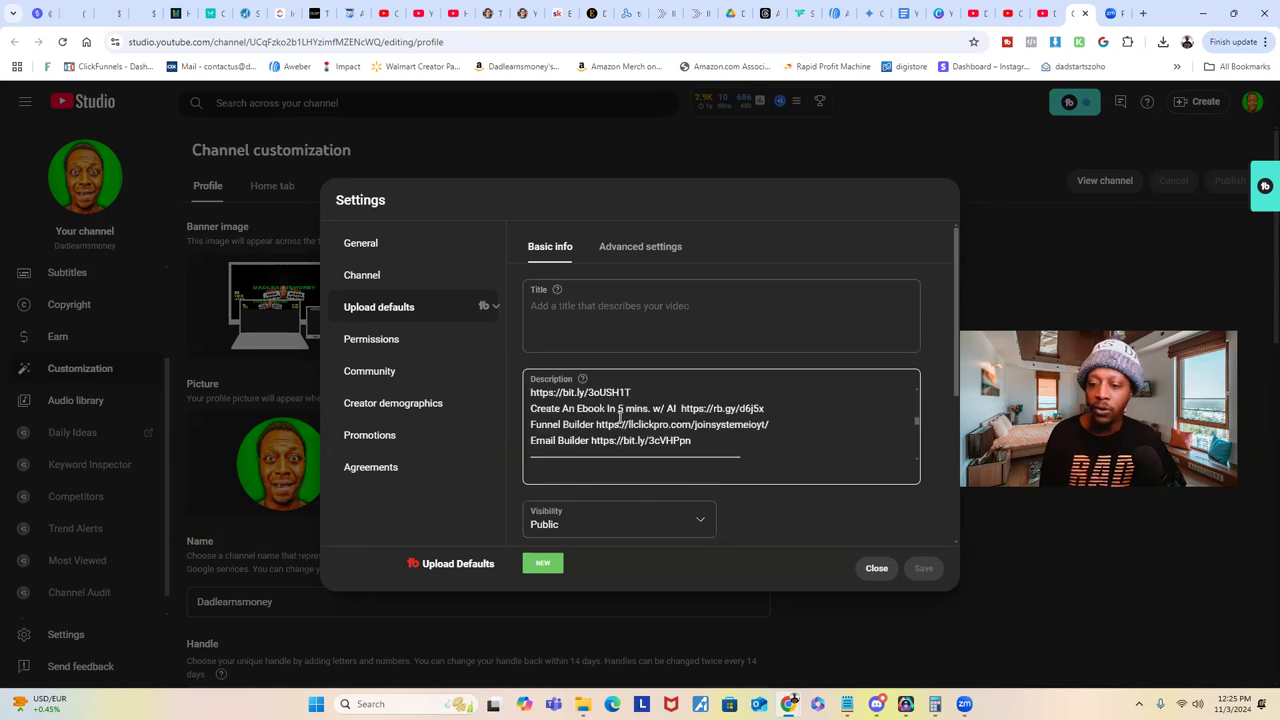
pyautogui.scroll(-6, 620, 416)
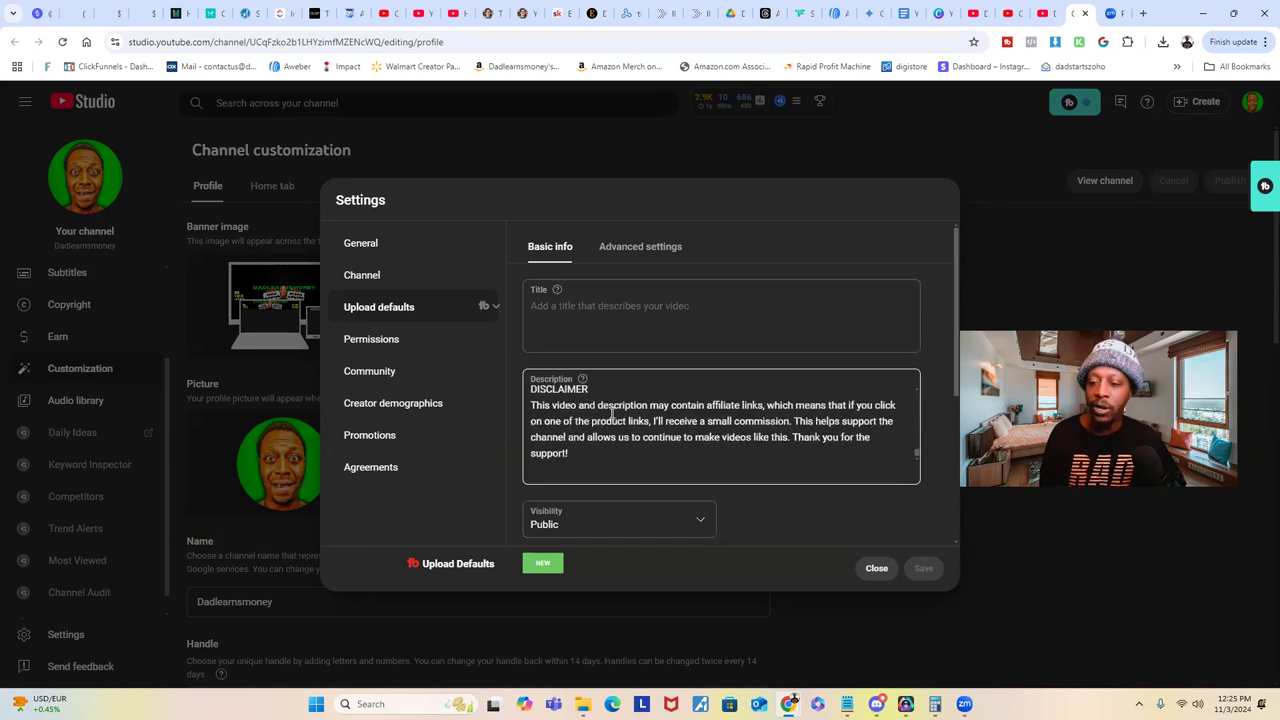
pyautogui.scroll(10, 640, 428)
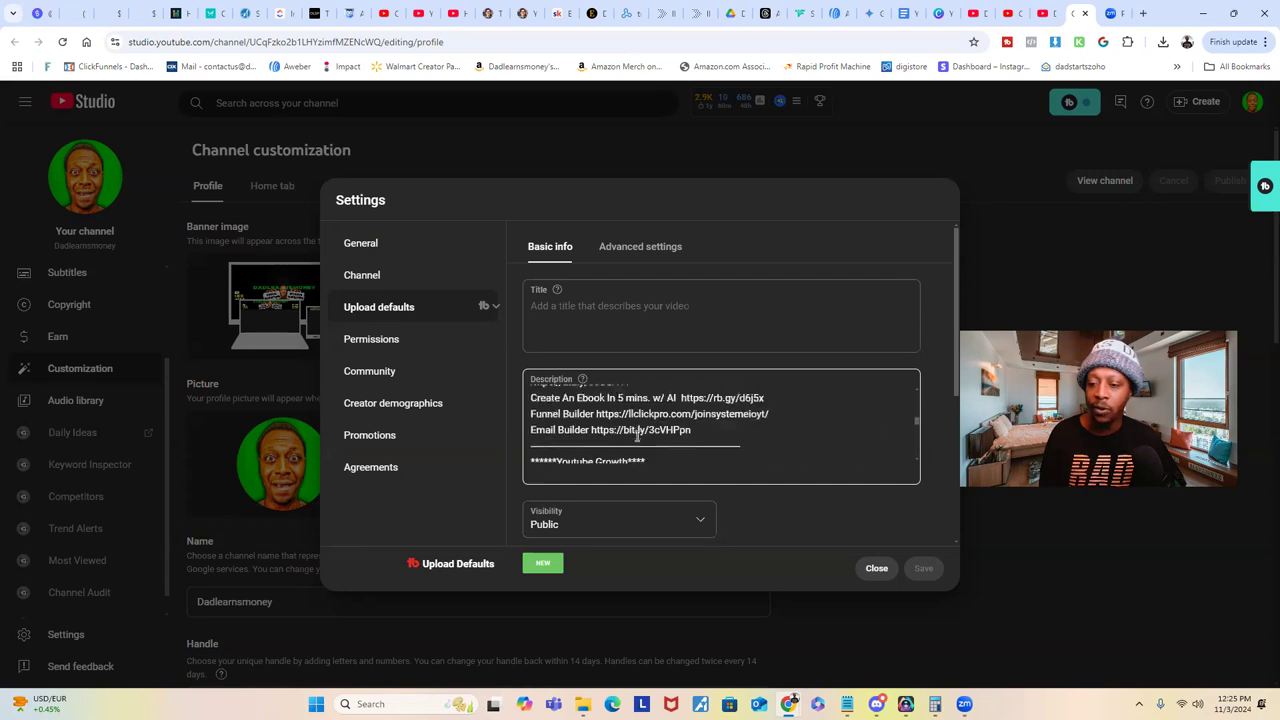
pyautogui.scroll(3, 637, 430)
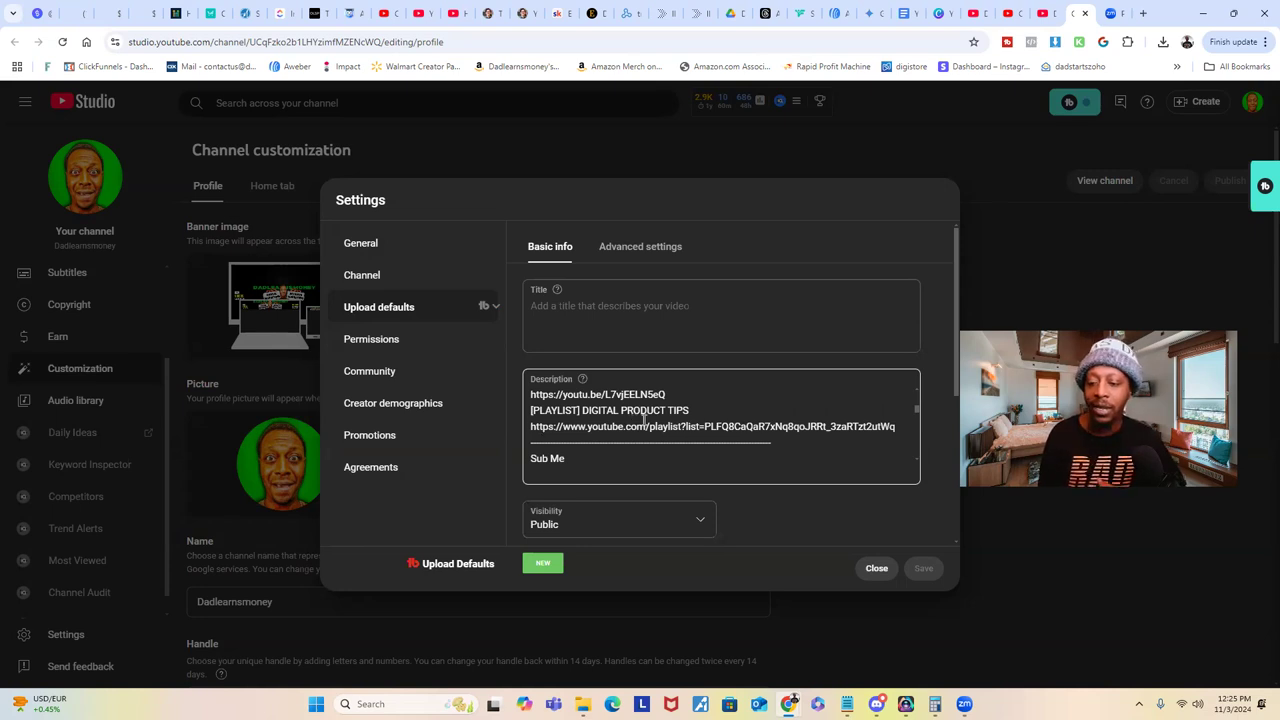
pyautogui.scroll(-6, 771, 420)
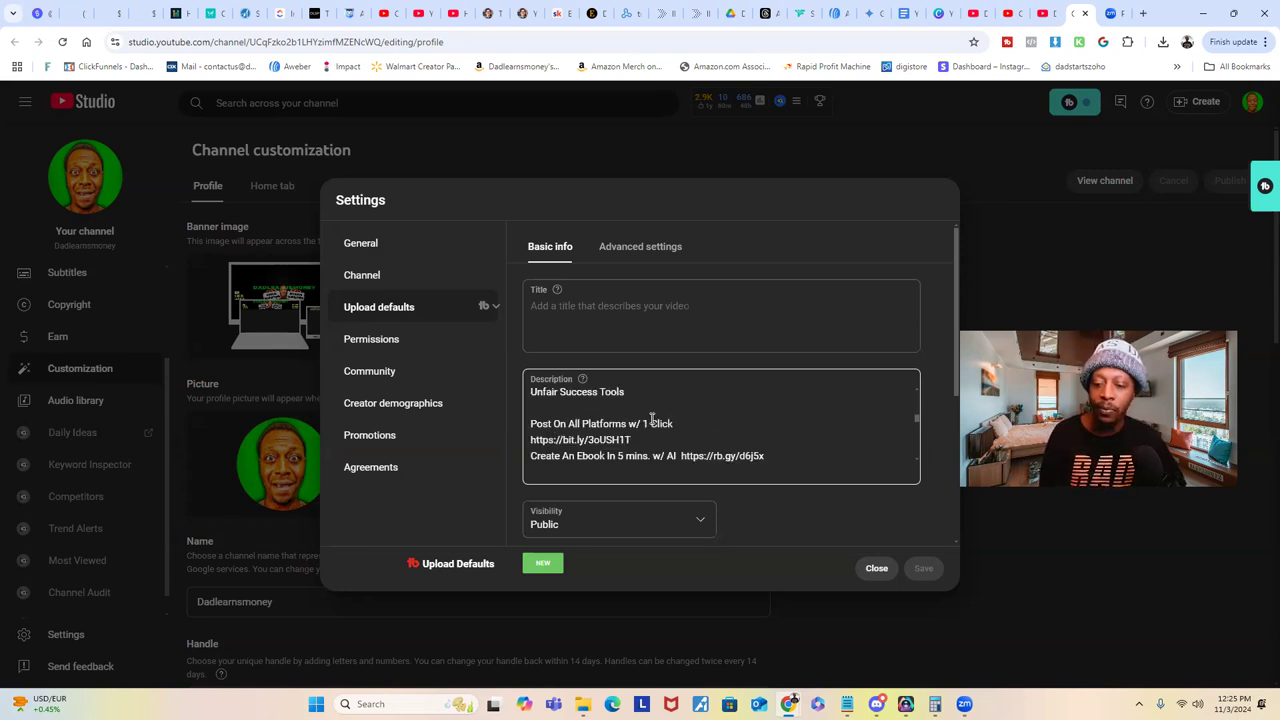
# Review the default video tags and the advanced upload defaults for language and comments, and close the settings without saving.
pyautogui.scroll(-10, 653, 410)
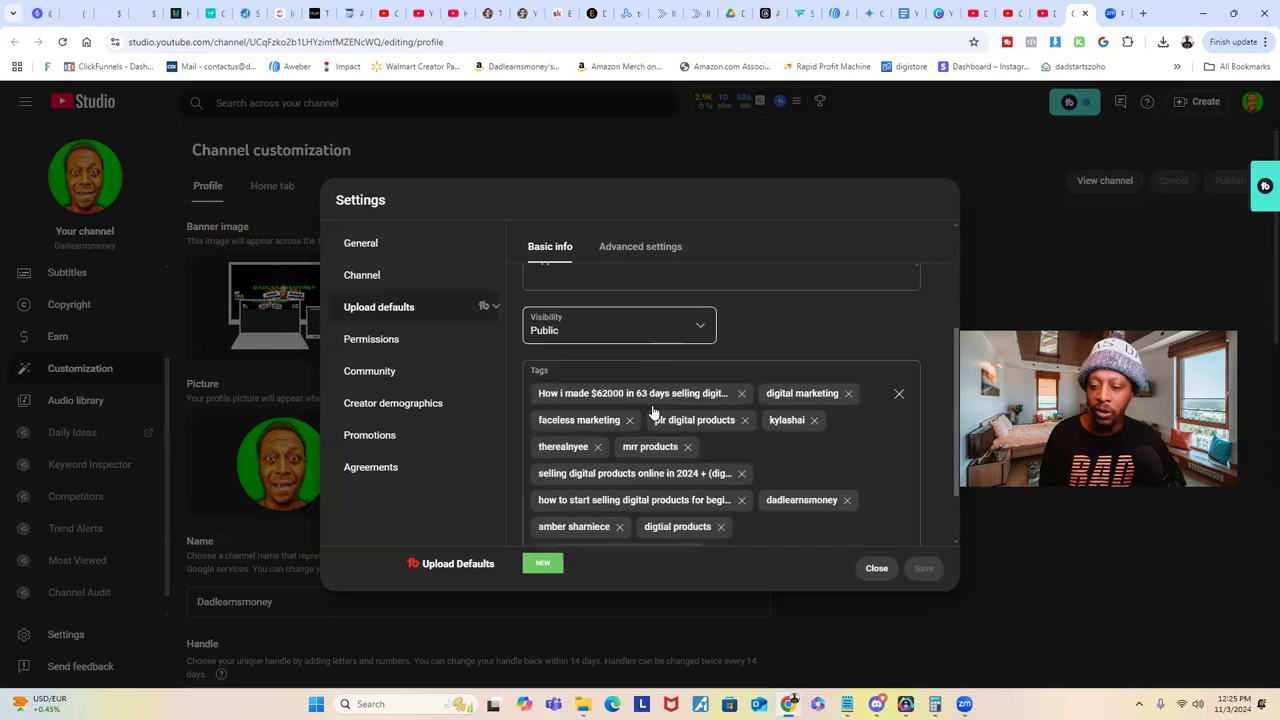
pyautogui.scroll(-2, 653, 408)
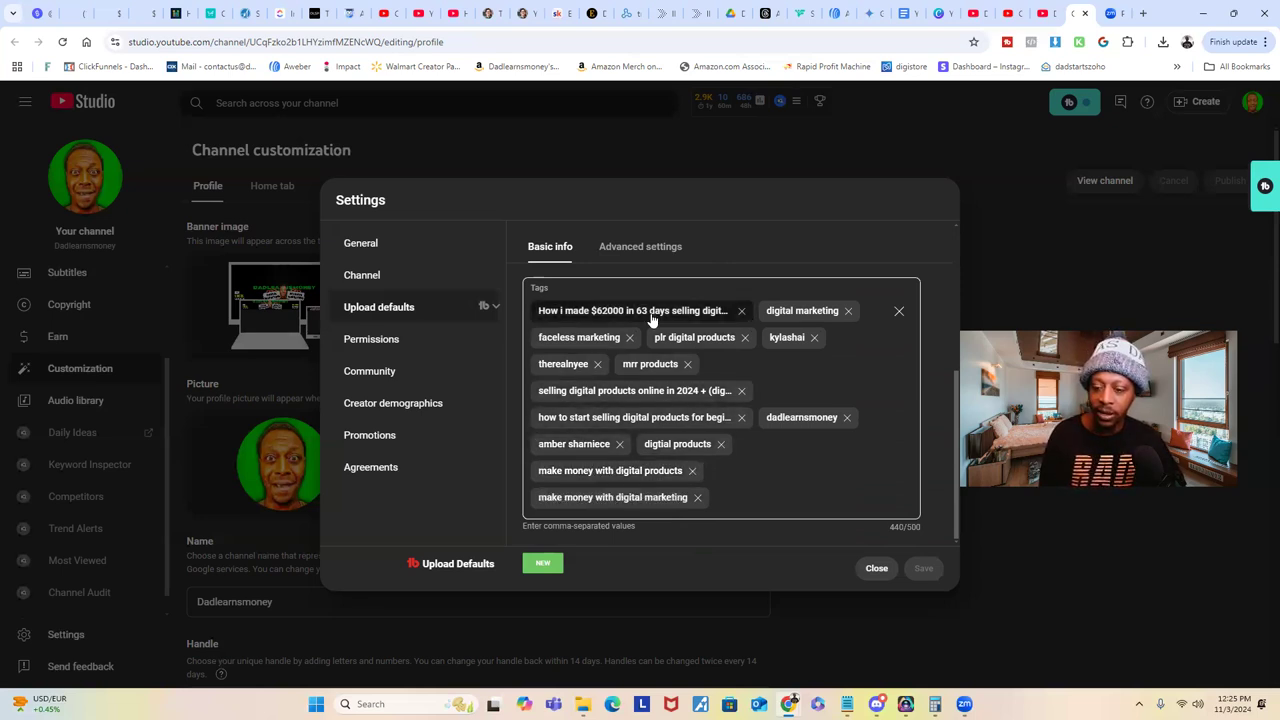
pyautogui.click(630, 250)
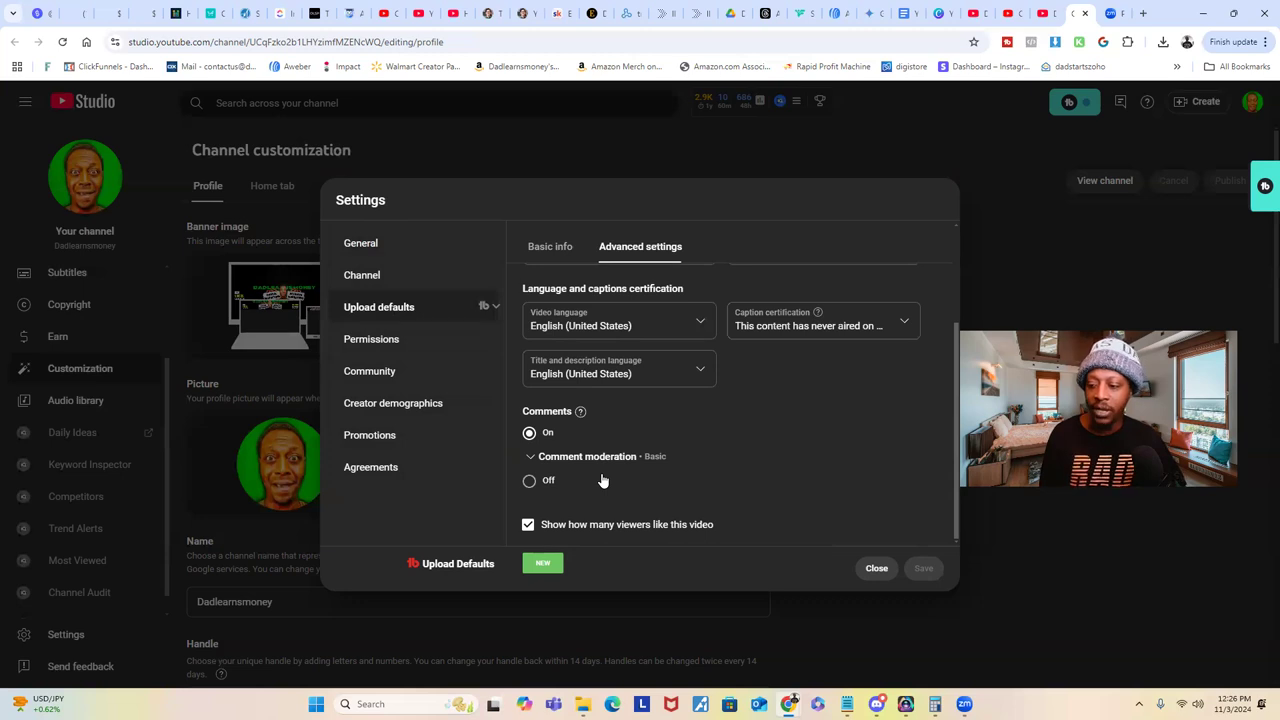
pyautogui.click(881, 568)
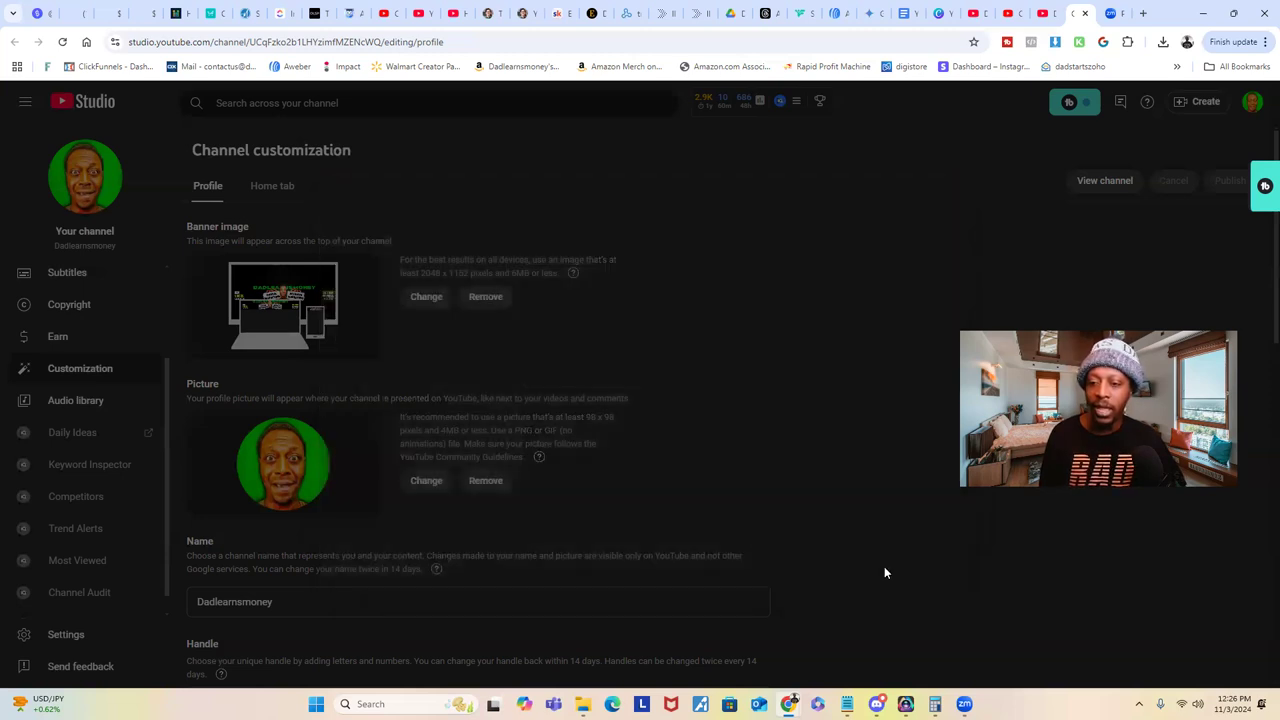